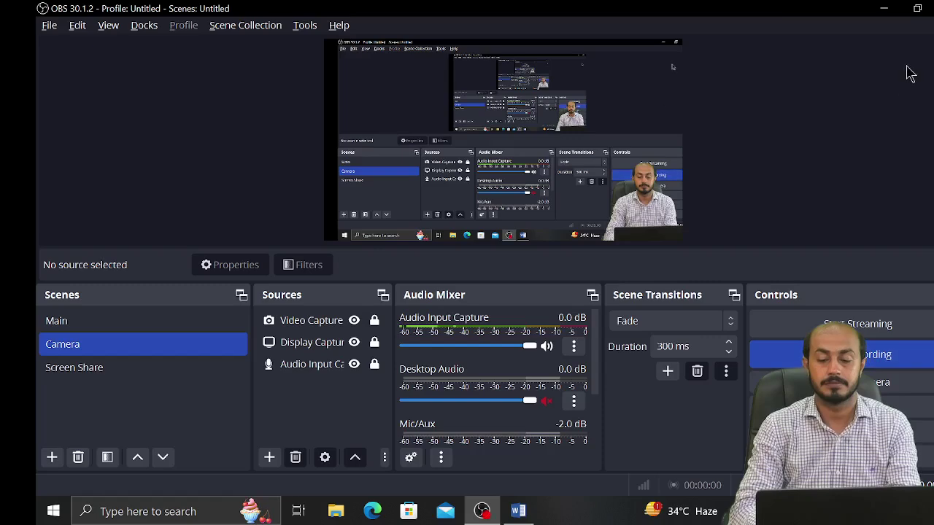
Step: Minimize OBS Studio so the Word document with the Skills heading is visible
click(883, 10)
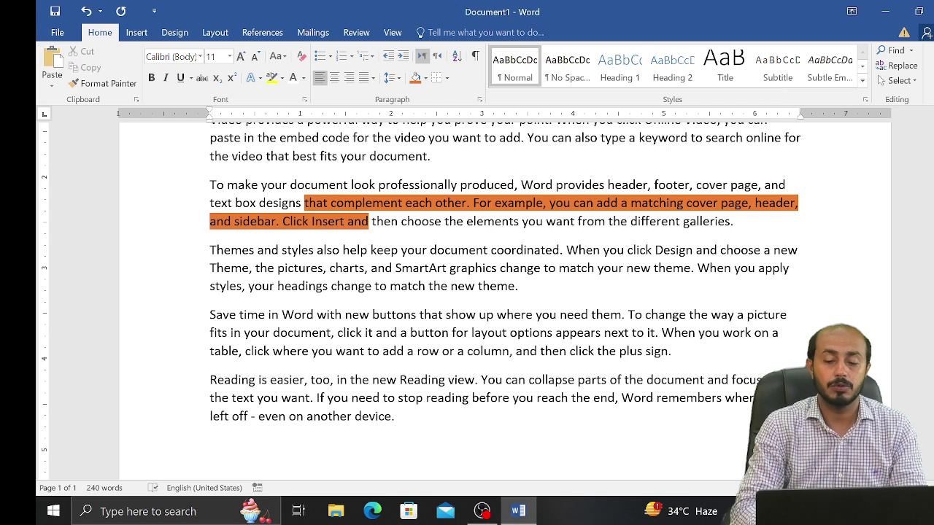
Step: Remove the orange shading from the Skills heading paragraph
scroll(930, 149, up, 5)
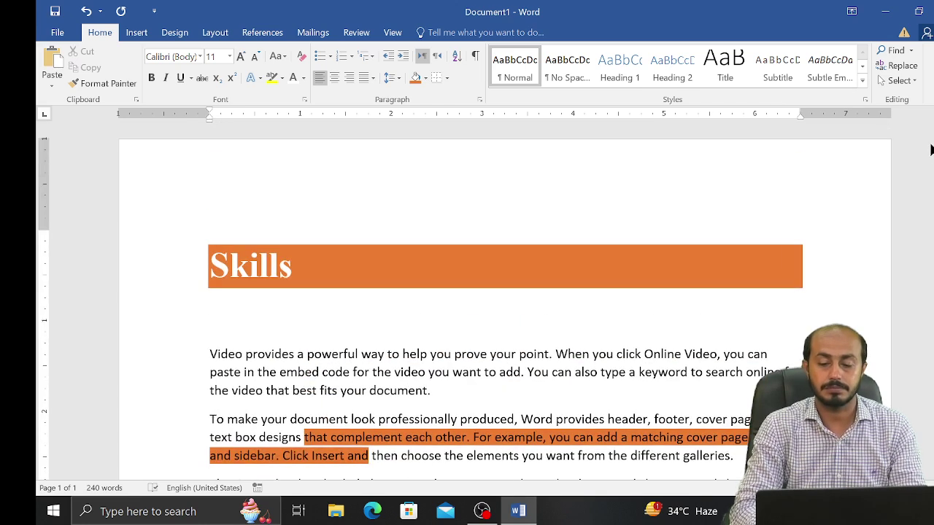
click(545, 264)
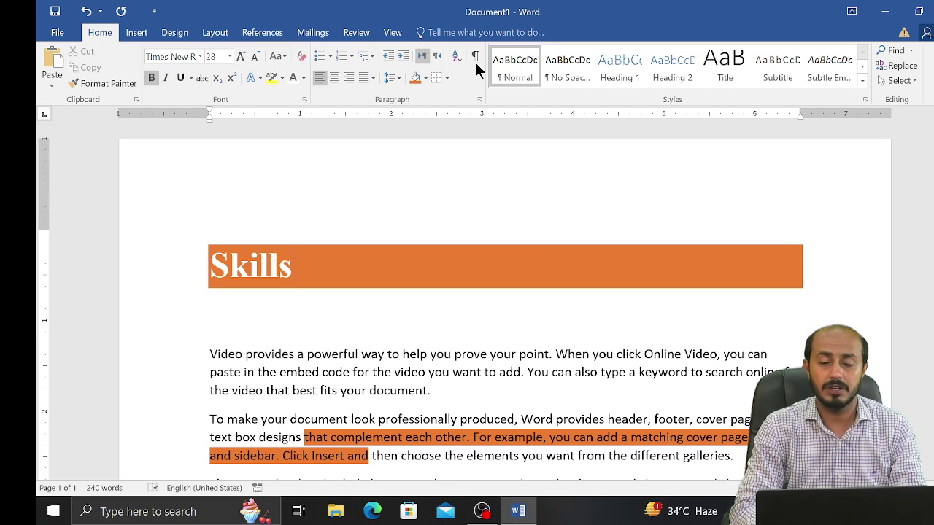
click(446, 80)
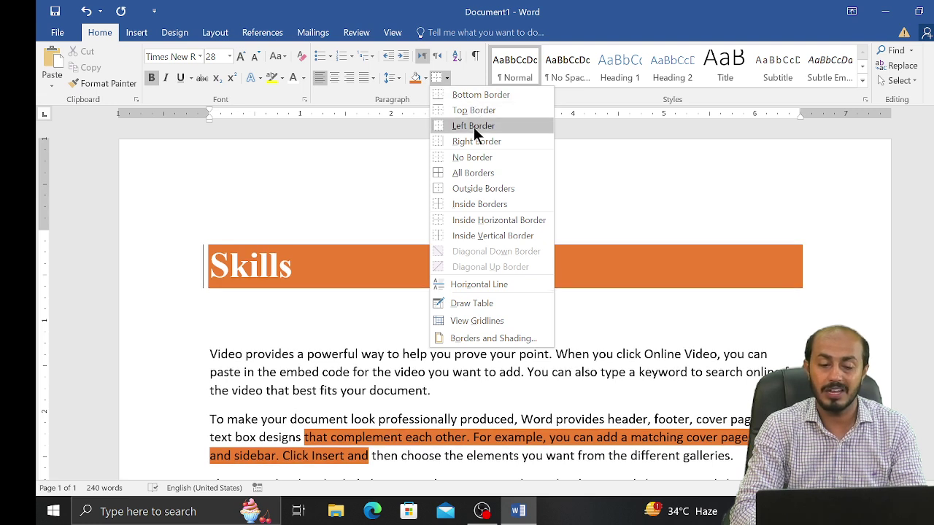
click(574, 261)
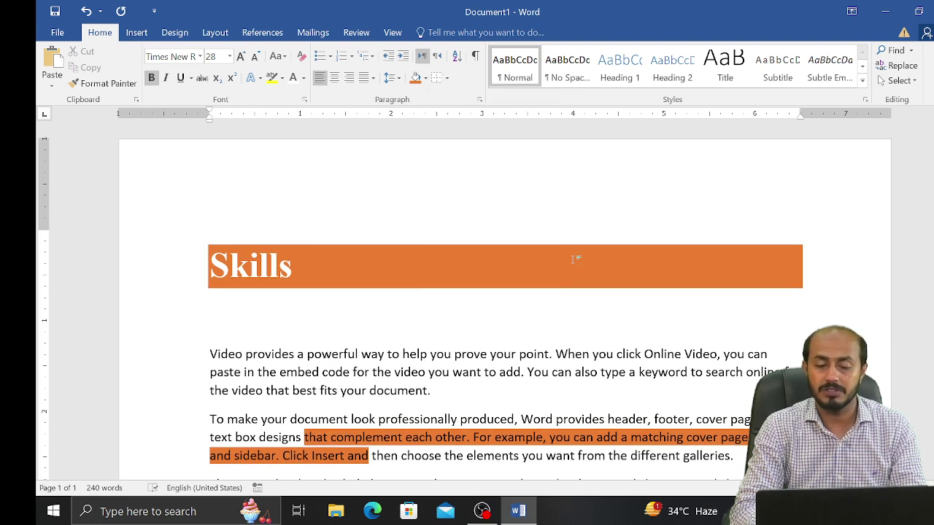
click(424, 78)
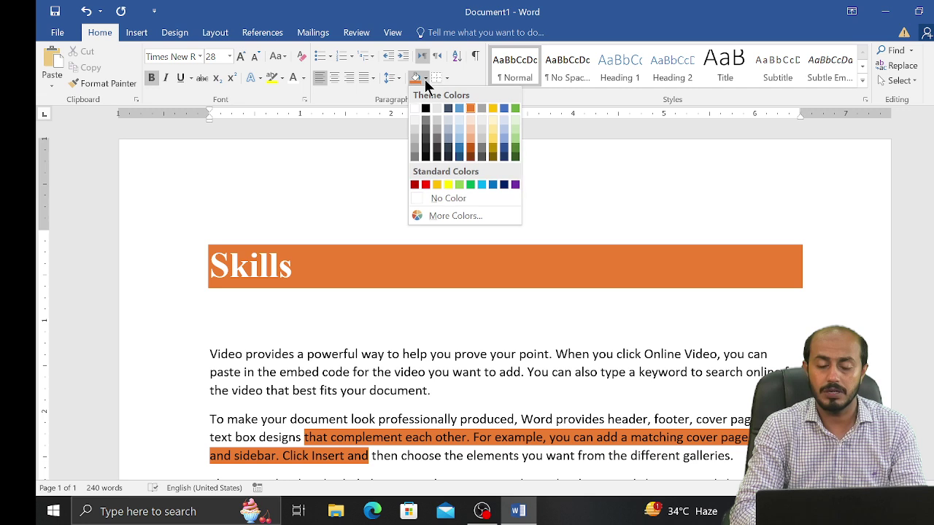
click(443, 193)
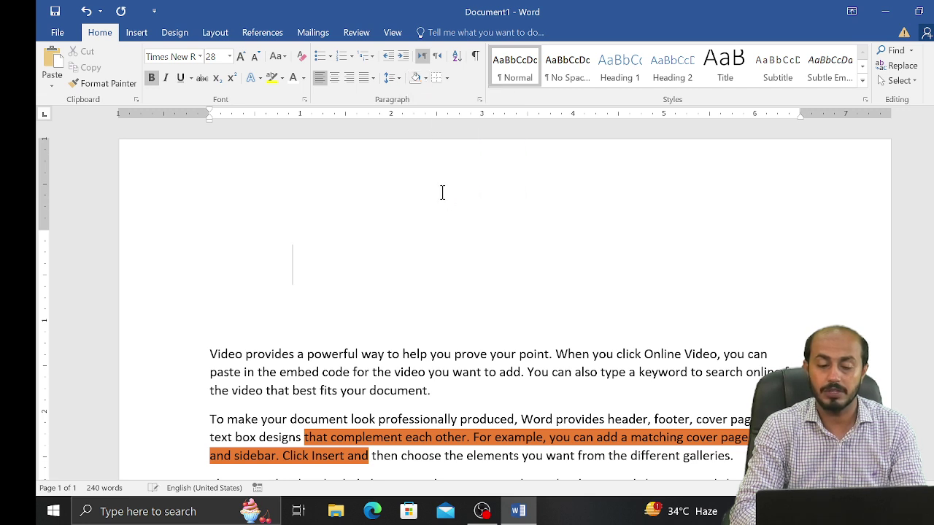
Step: Make the Skills heading text black
double_click(396, 211)
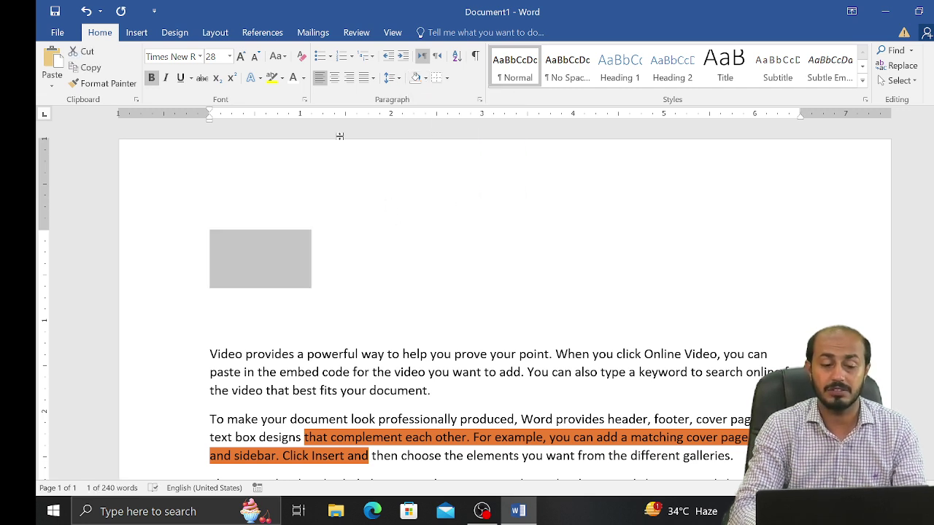
click(303, 78)
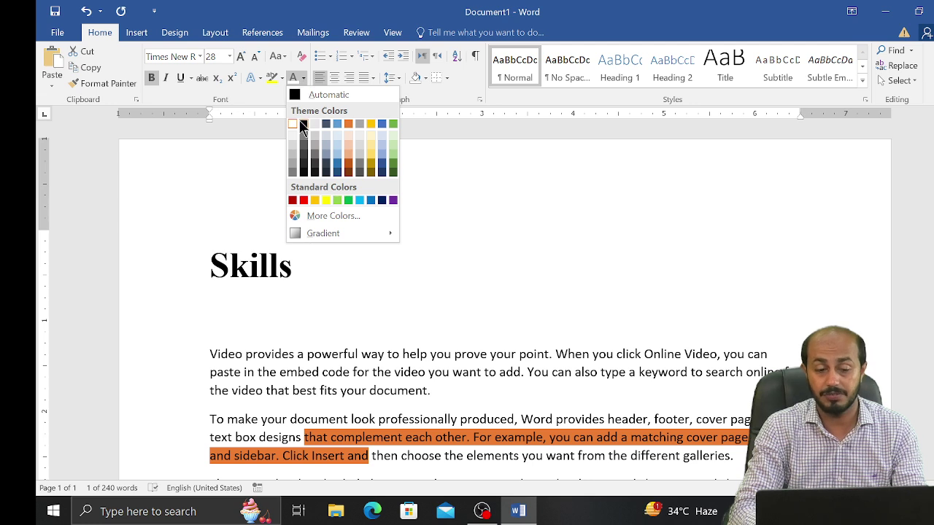
click(302, 125)
click(319, 257)
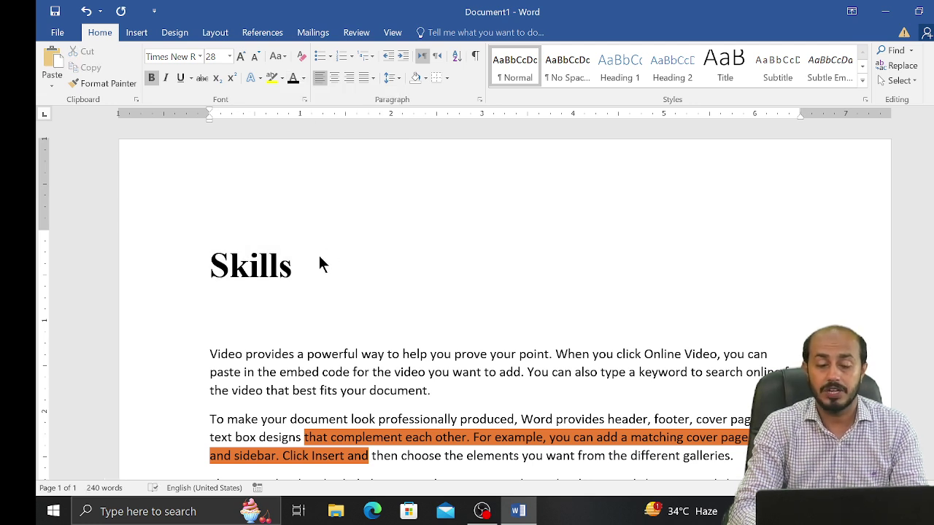
click(446, 78)
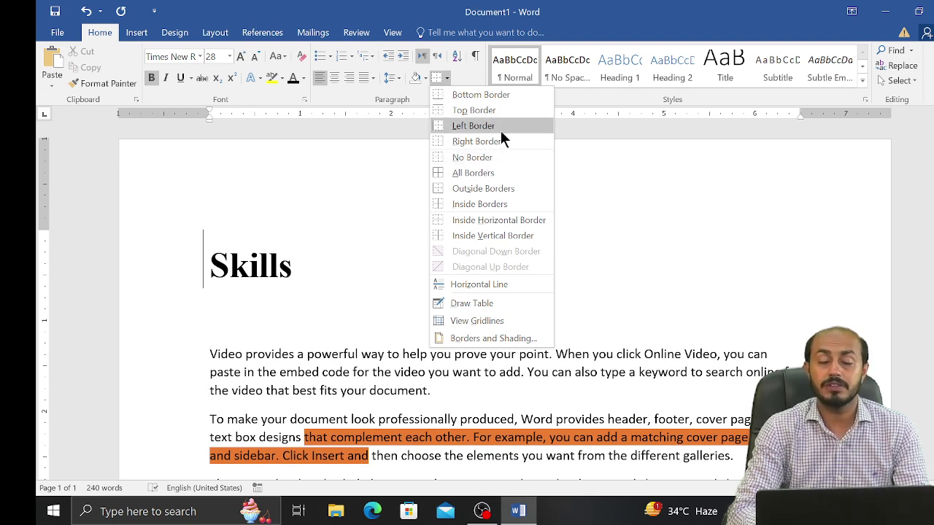
Step: Add a bottom border line under the Skills heading
click(516, 96)
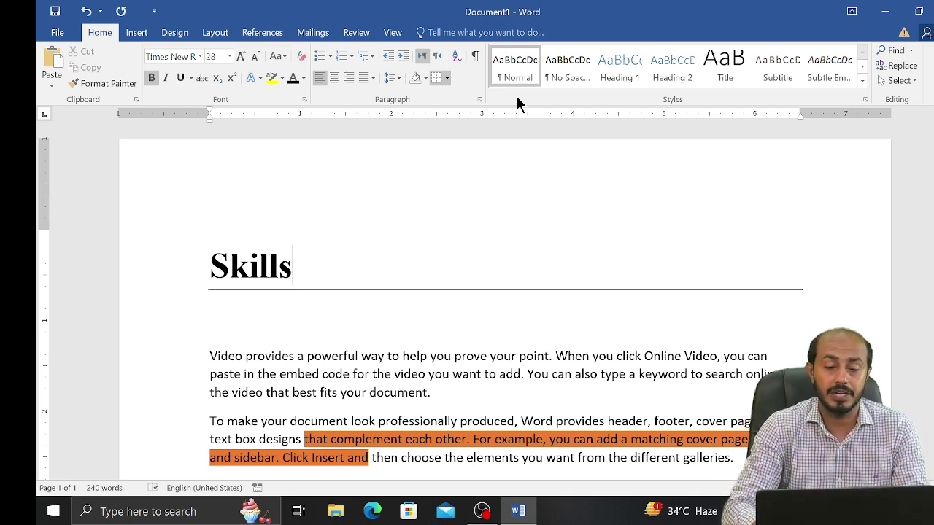
click(448, 78)
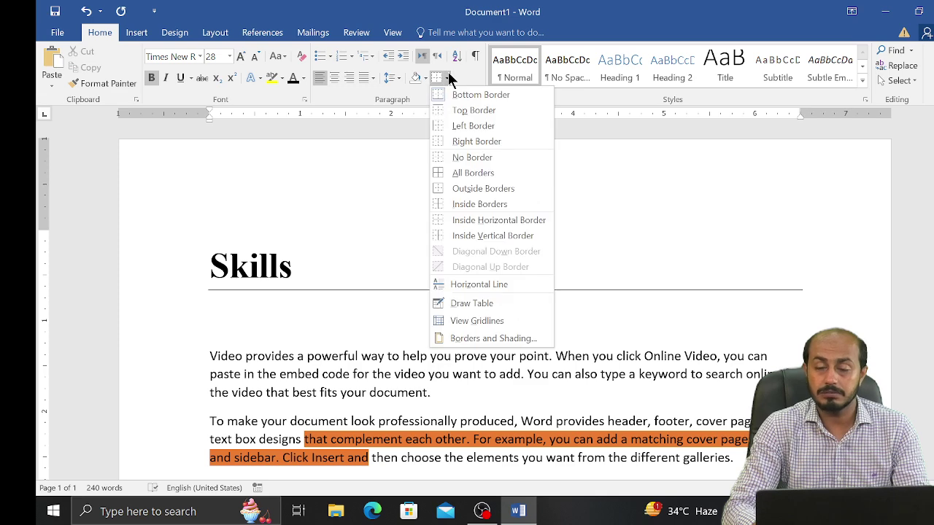
Step: In Borders and Shading, choose a dash-dot line style, gold colour and 1 ½ pt width
click(469, 339)
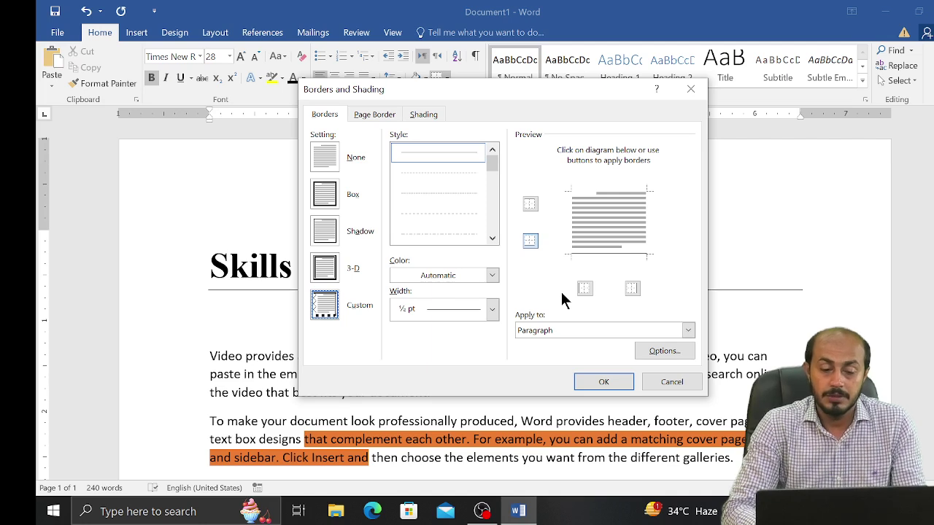
mouse_move(493, 174)
mouse_down()
mouse_move(493, 211)
mouse_move(490, 183)
mouse_up()
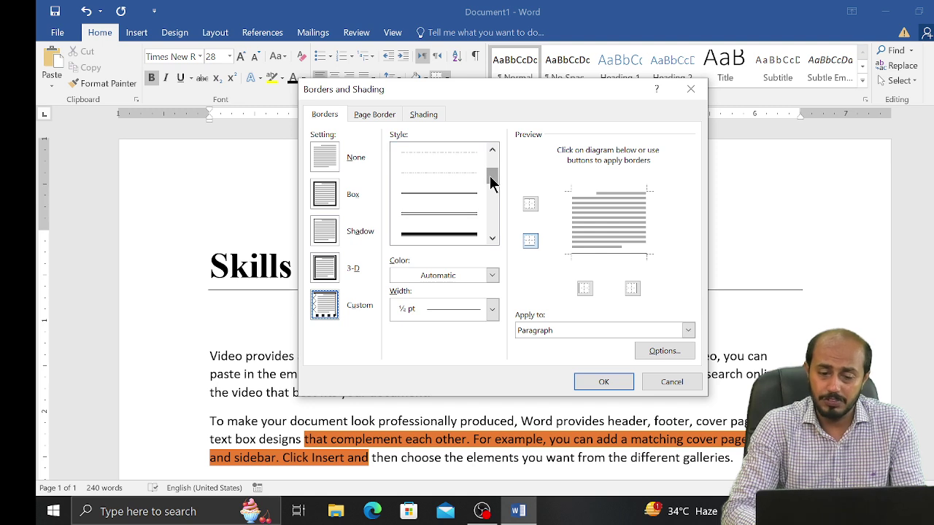
click(470, 175)
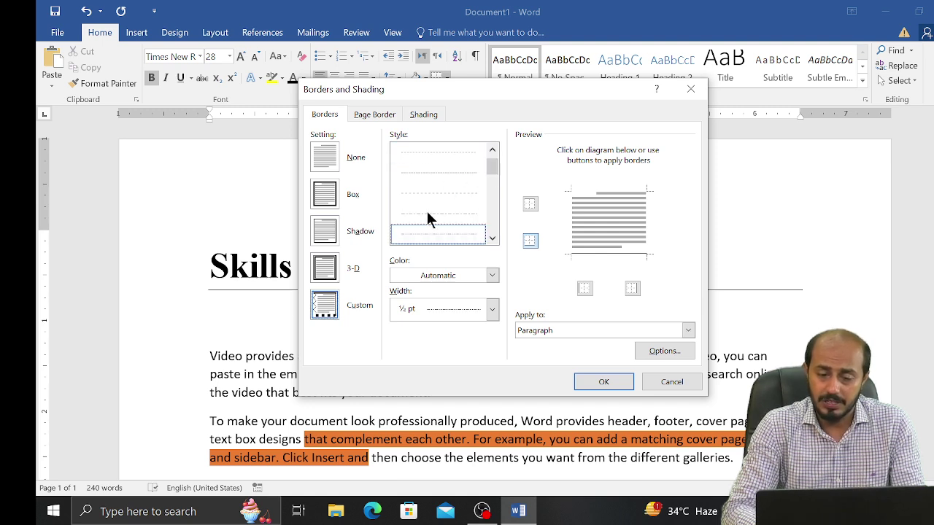
scroll(489, 191, up, 3)
click(460, 193)
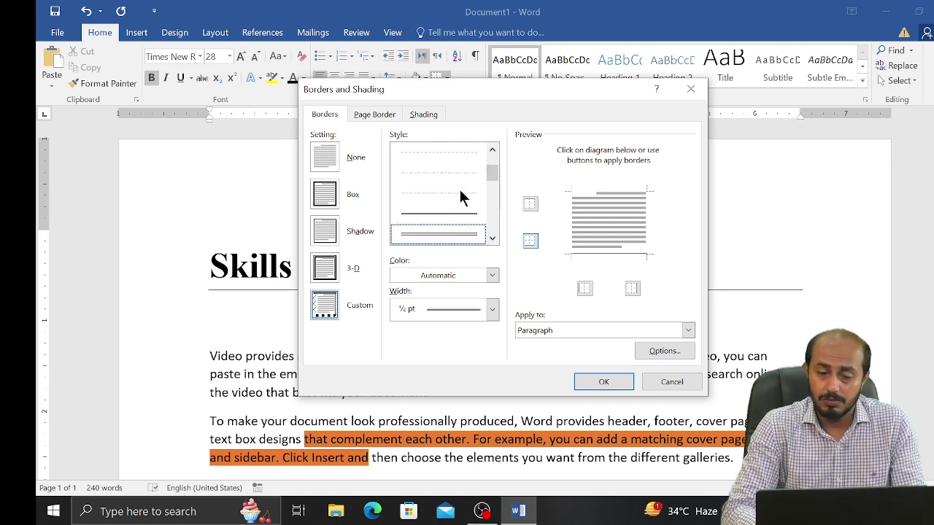
click(442, 189)
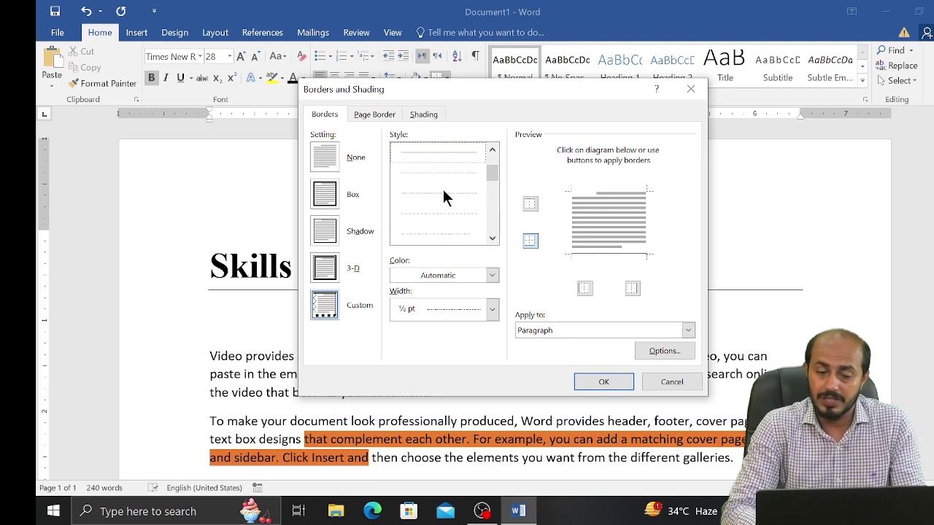
scroll(443, 189, up, 2)
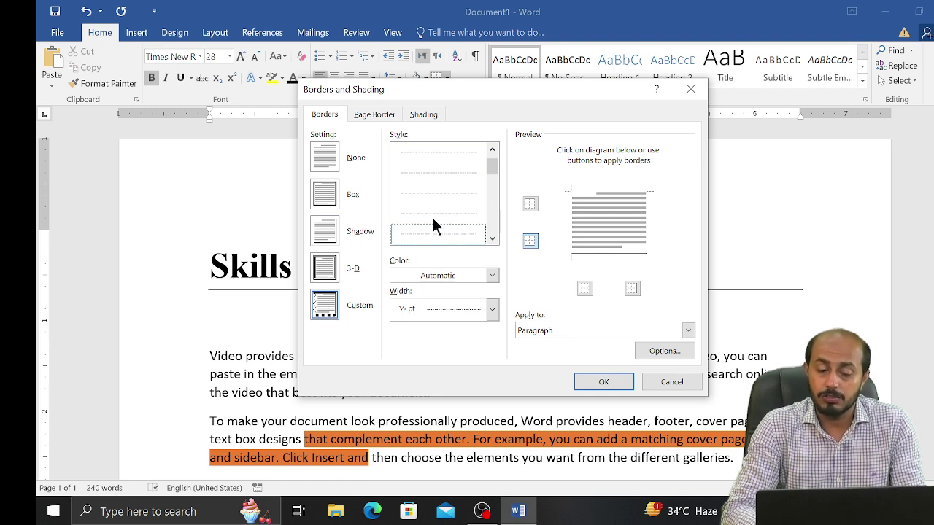
click(490, 276)
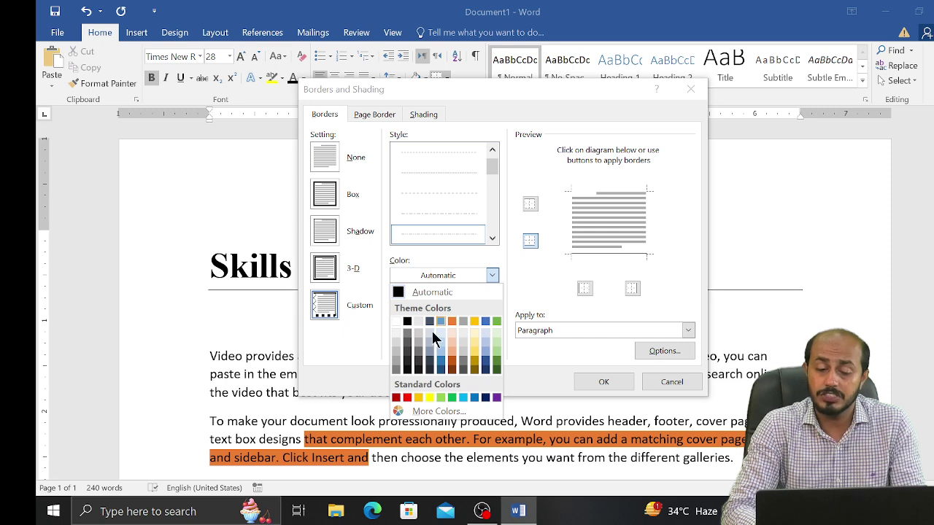
click(419, 398)
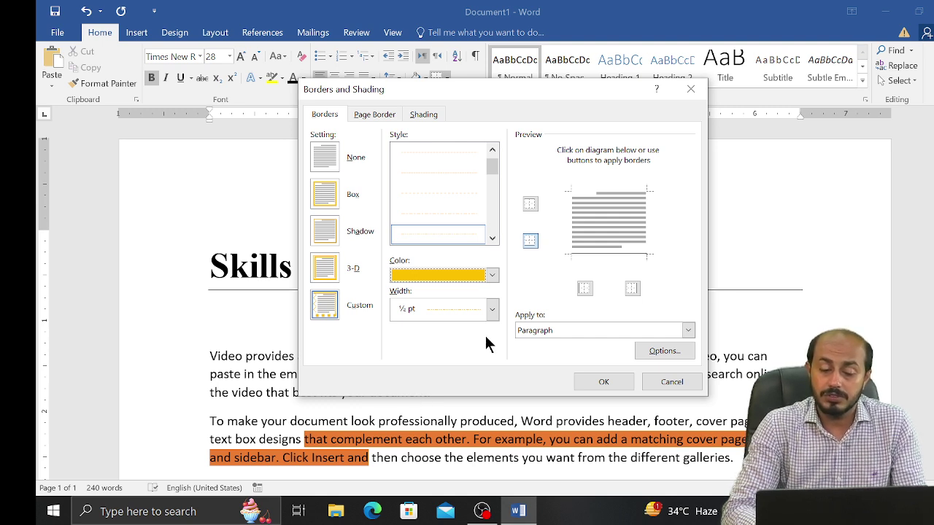
click(488, 310)
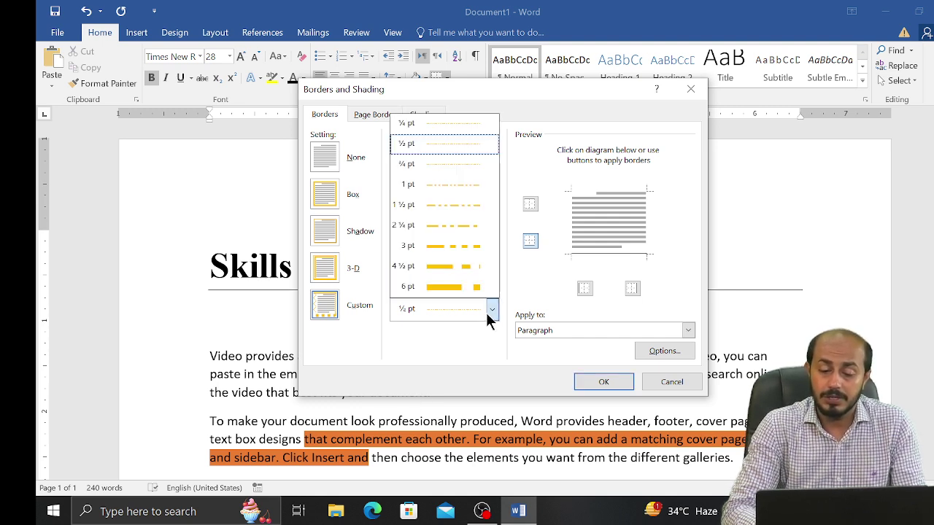
click(457, 208)
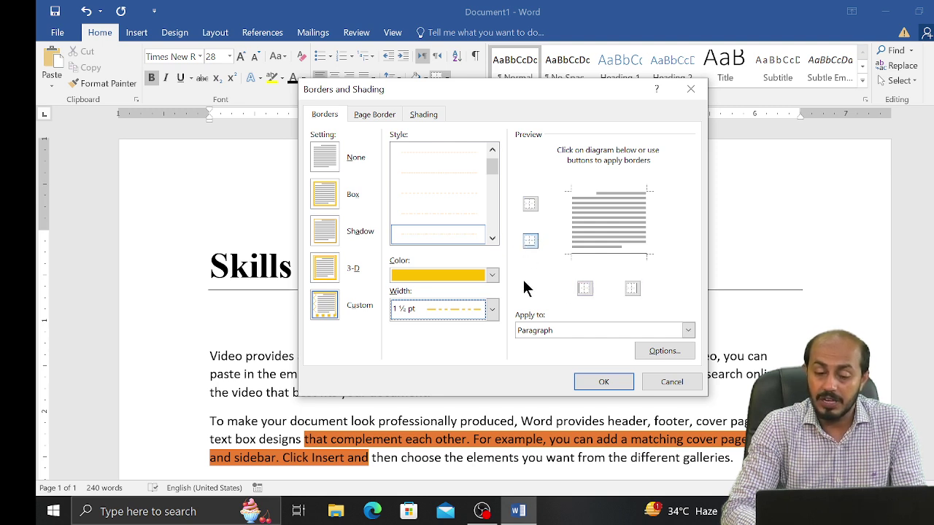
click(209, 517)
Step: Launch Magnifier via the 'mag' search and enlarge the screen to 200%
text(mag)
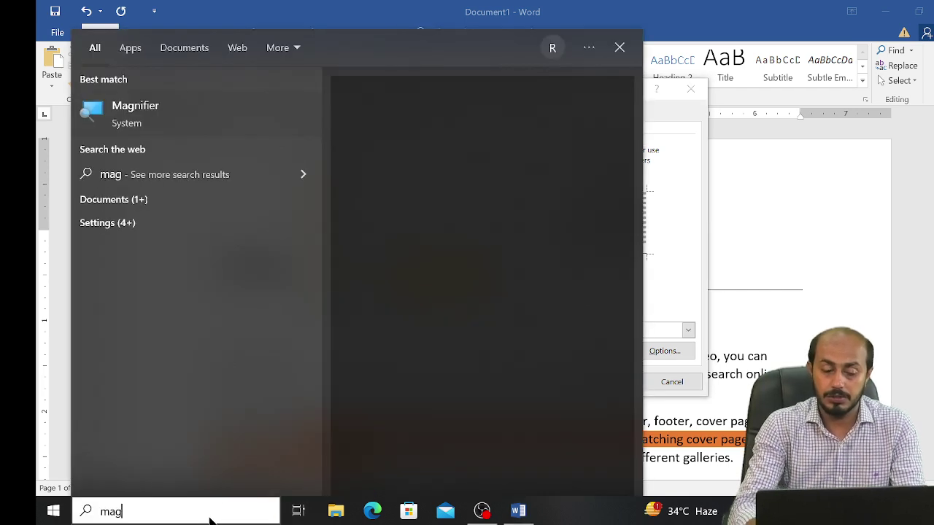
key(Return)
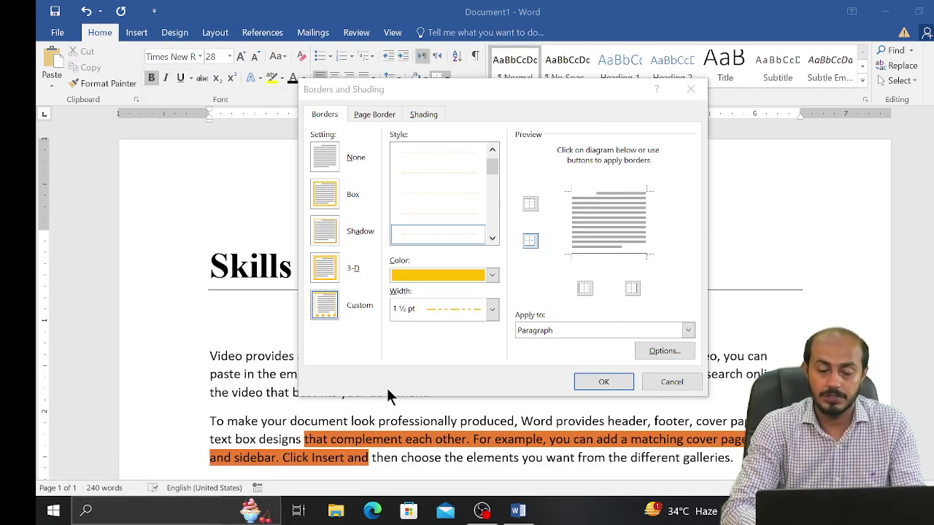
click(664, 39)
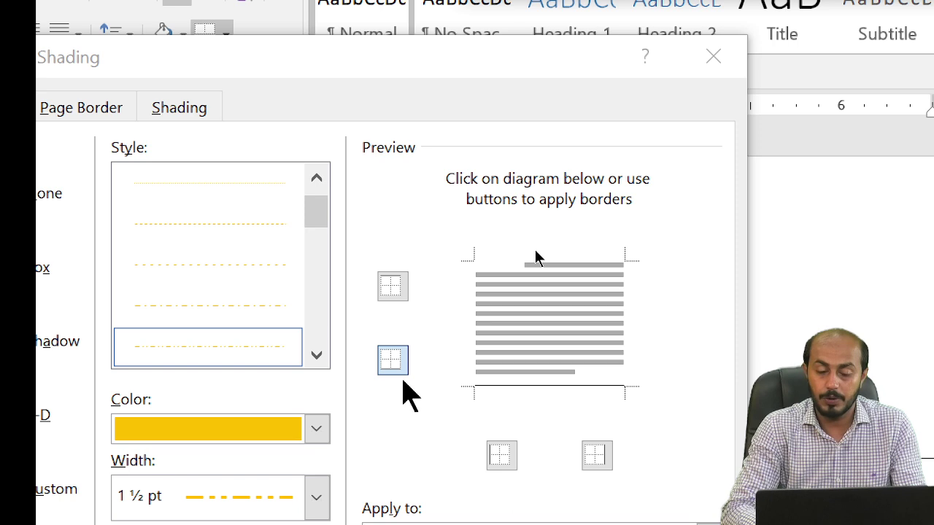
Step: Apply gold dash-dot borders above and below the Skills heading
click(525, 206)
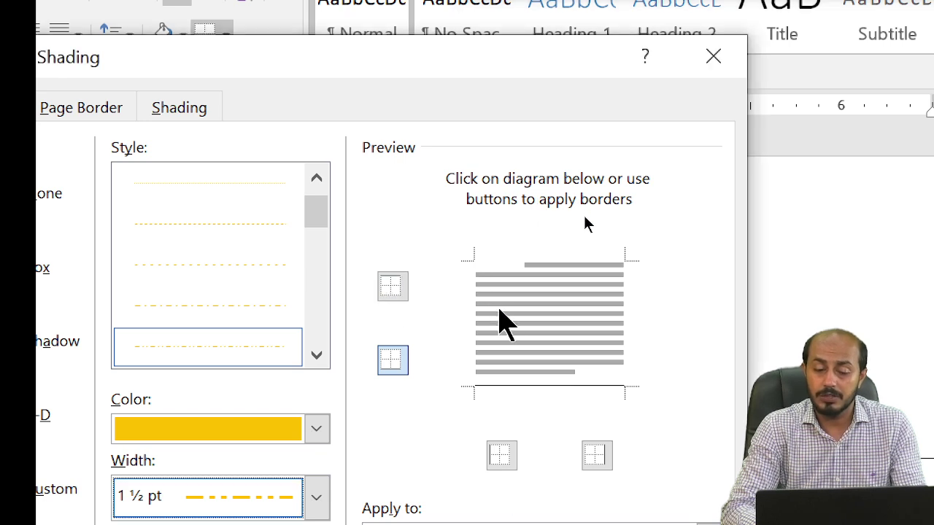
click(392, 285)
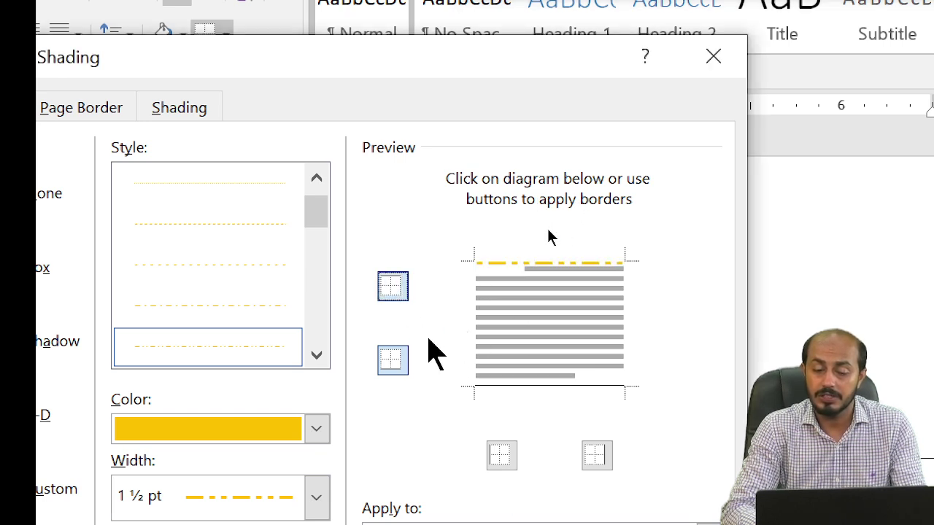
click(393, 359)
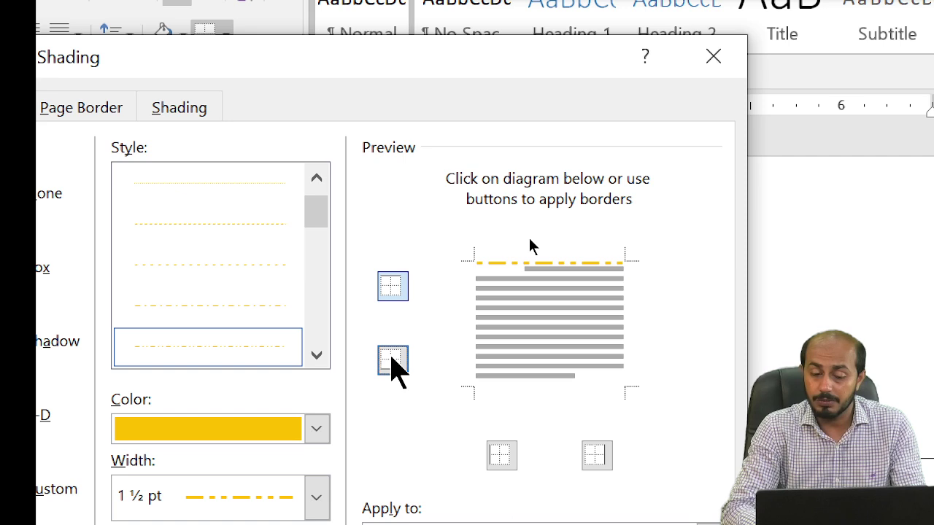
click(392, 358)
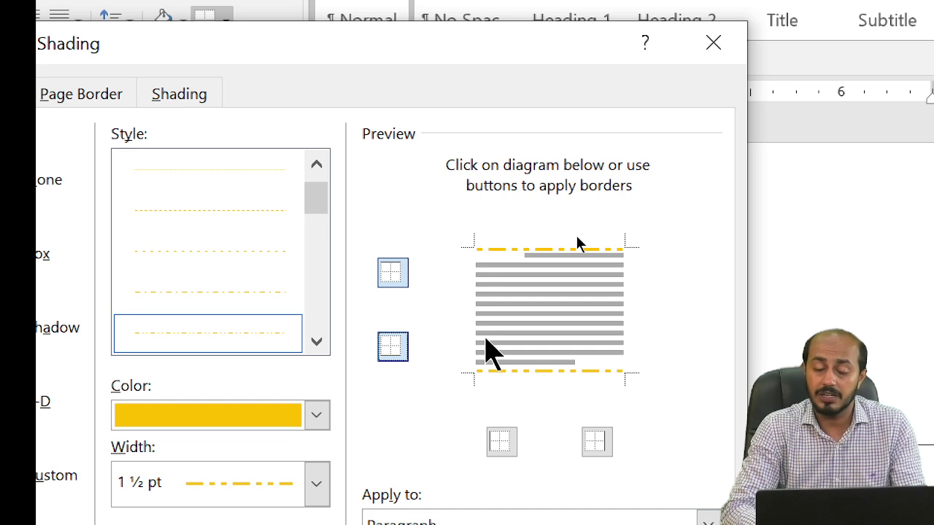
click(394, 272)
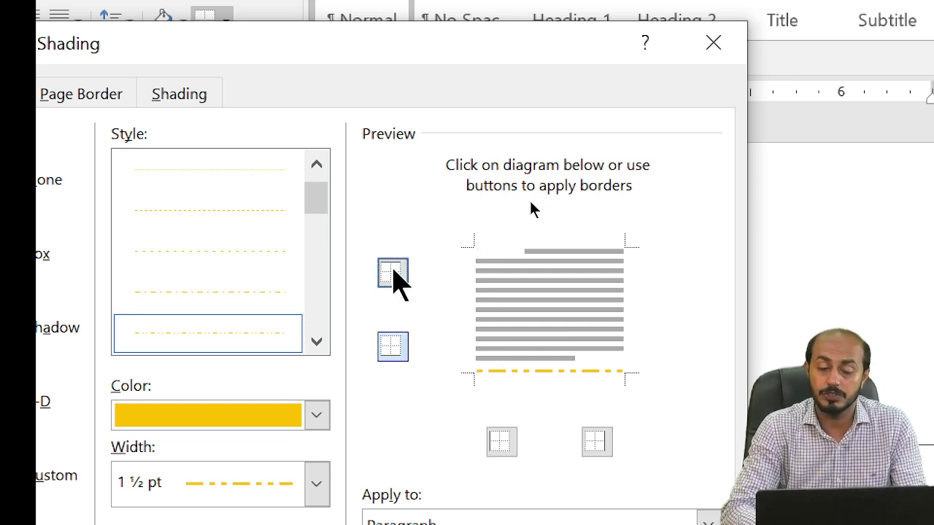
click(394, 271)
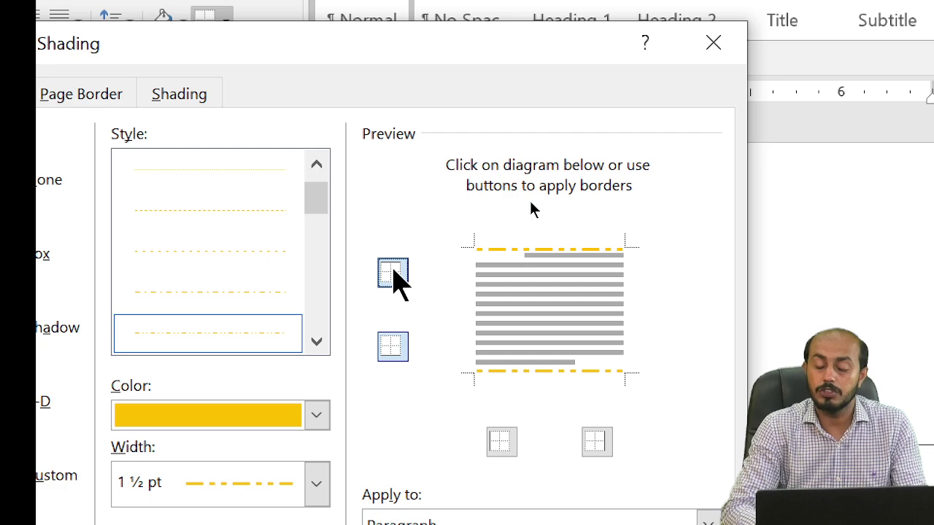
click(713, 37)
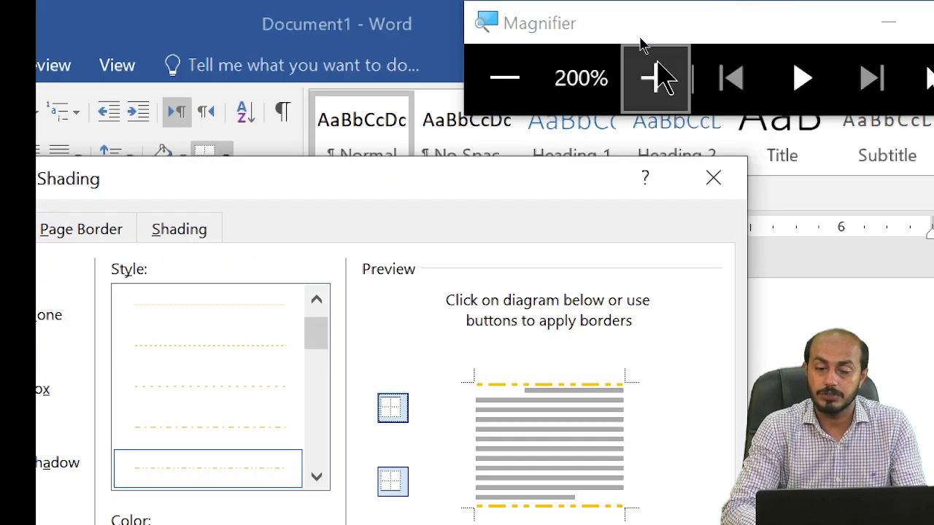
click(504, 78)
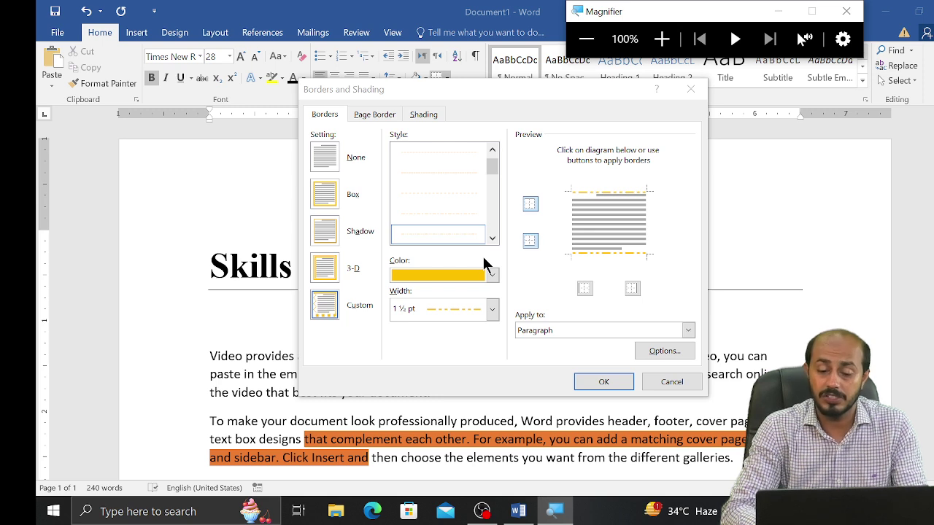
click(592, 386)
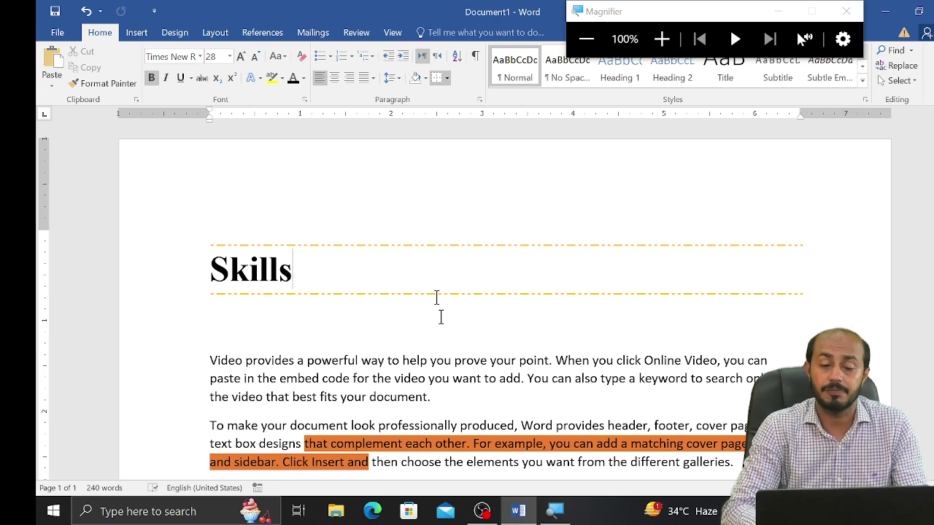
Step: Change the border colour to orange in Borders and Shading and apply it
click(448, 80)
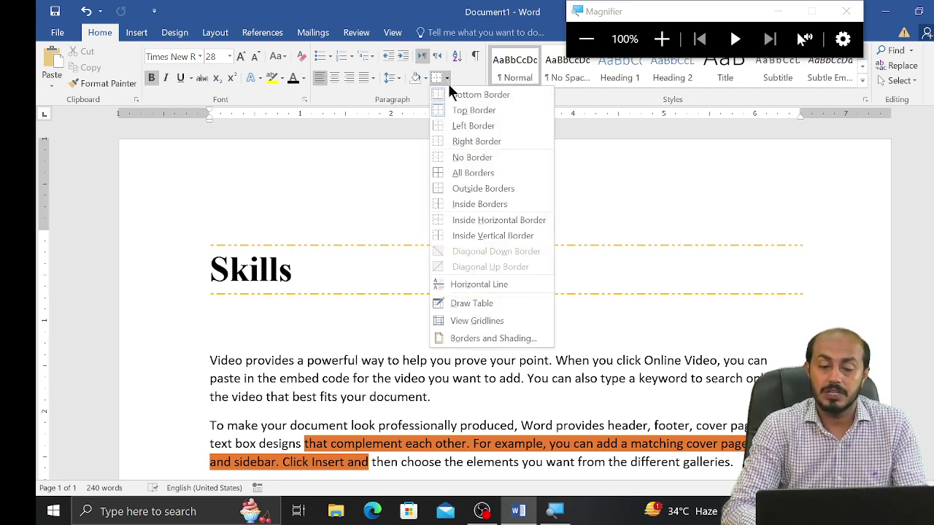
click(495, 340)
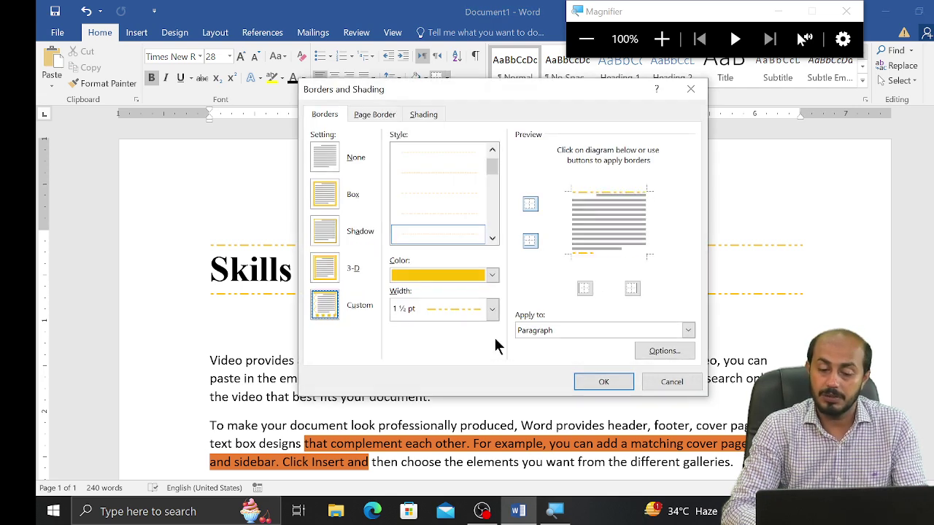
click(493, 275)
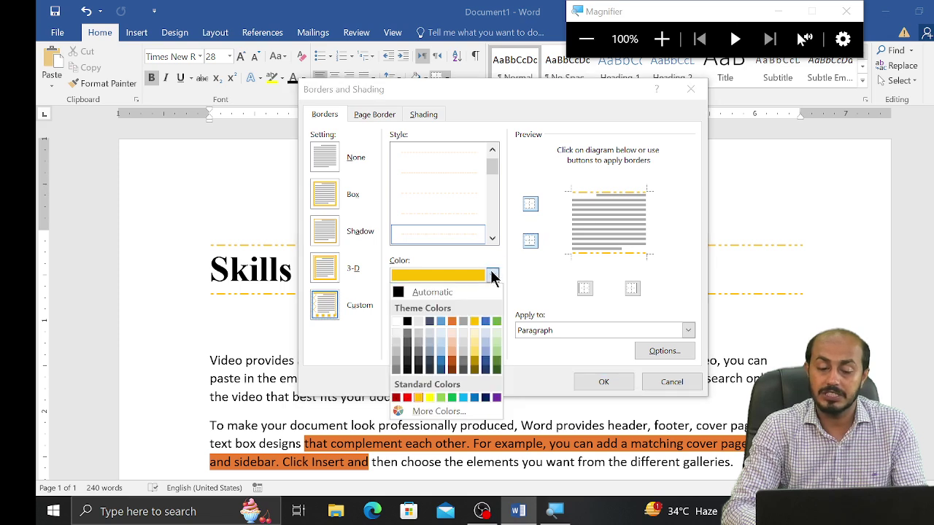
click(454, 330)
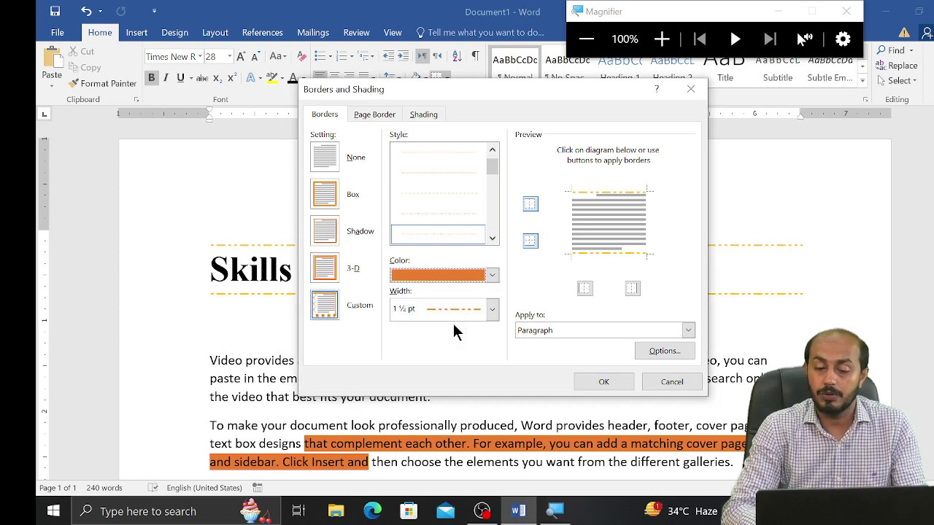
click(589, 382)
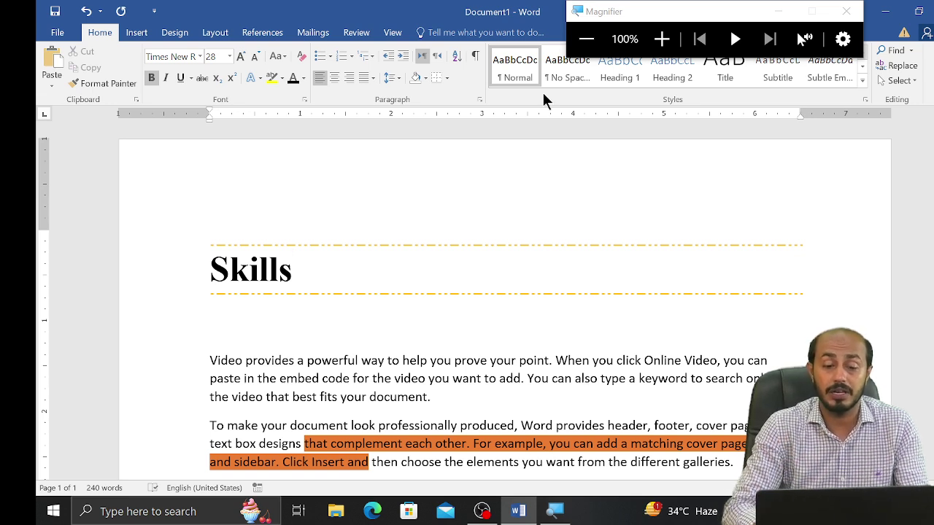
Step: Reapply the bottom and top borders to the Skills heading
click(447, 78)
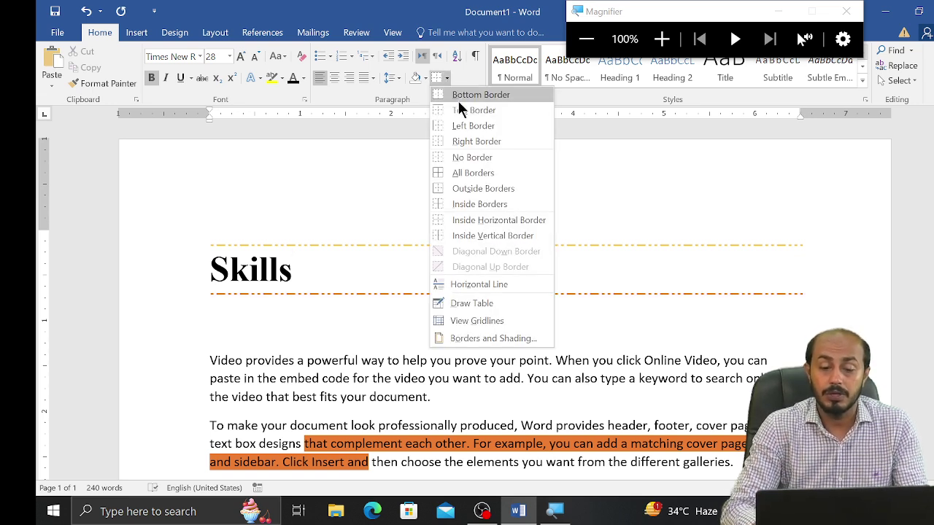
click(501, 99)
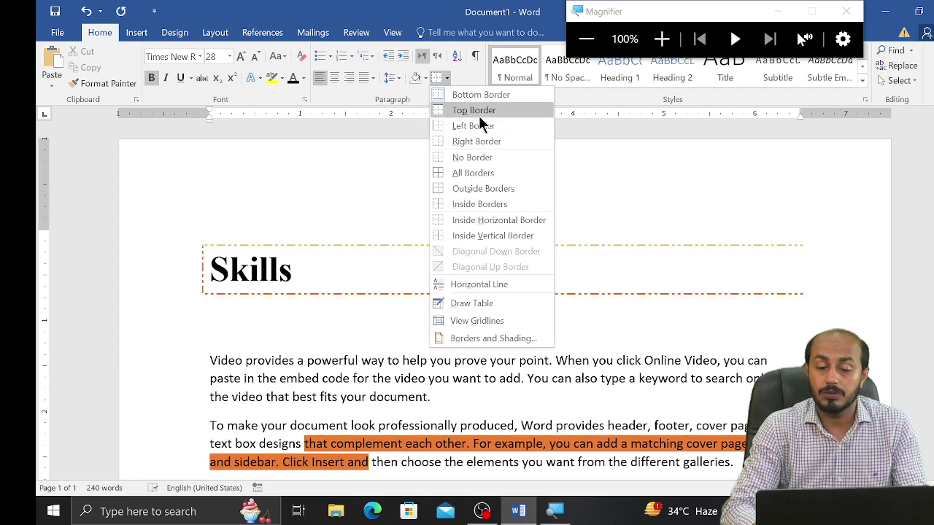
click(483, 116)
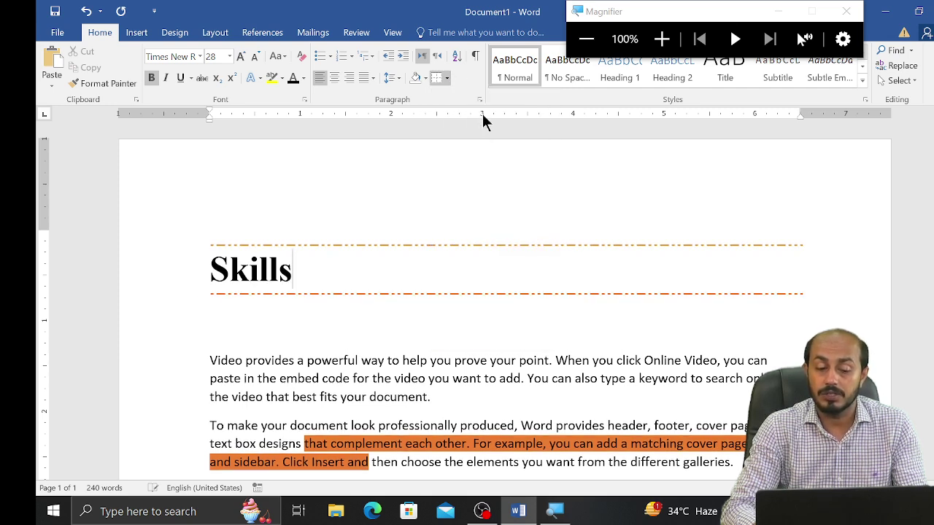
click(447, 78)
Step: Switch the heading's top and bottom borders to a thin solid ½ pt orange line
click(485, 338)
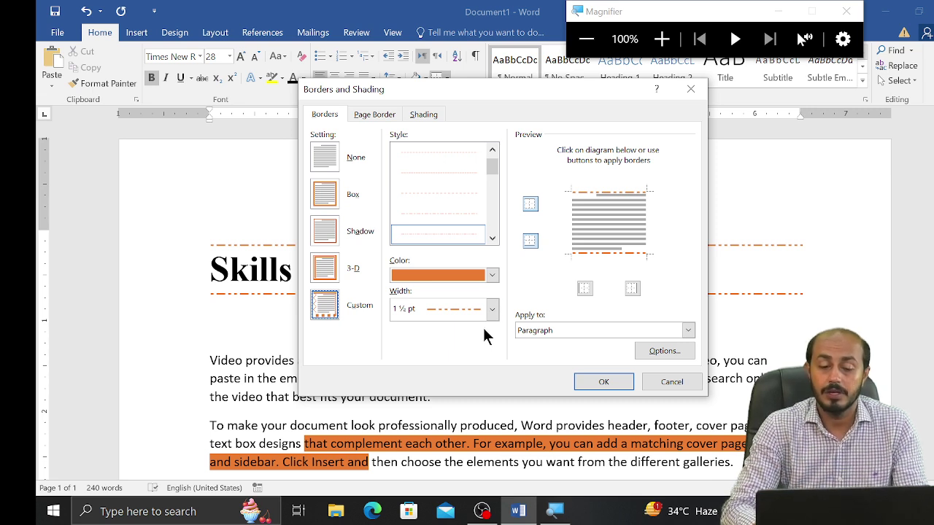
click(493, 276)
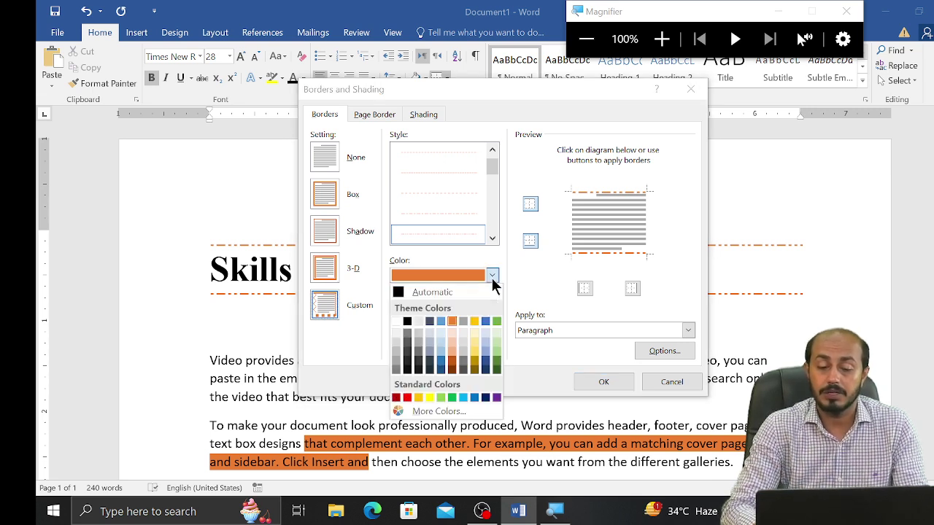
click(491, 208)
scroll(490, 169, down, 1)
scroll(490, 169, down, 1)
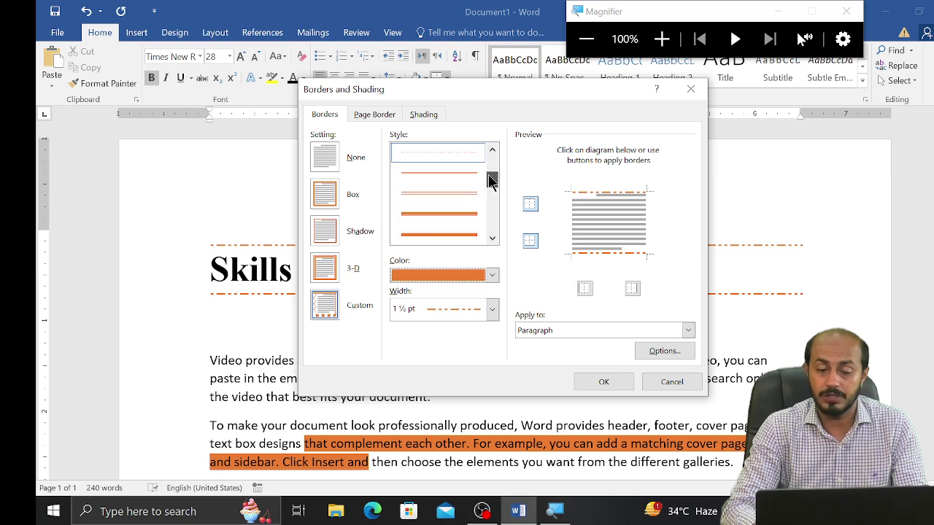
click(467, 207)
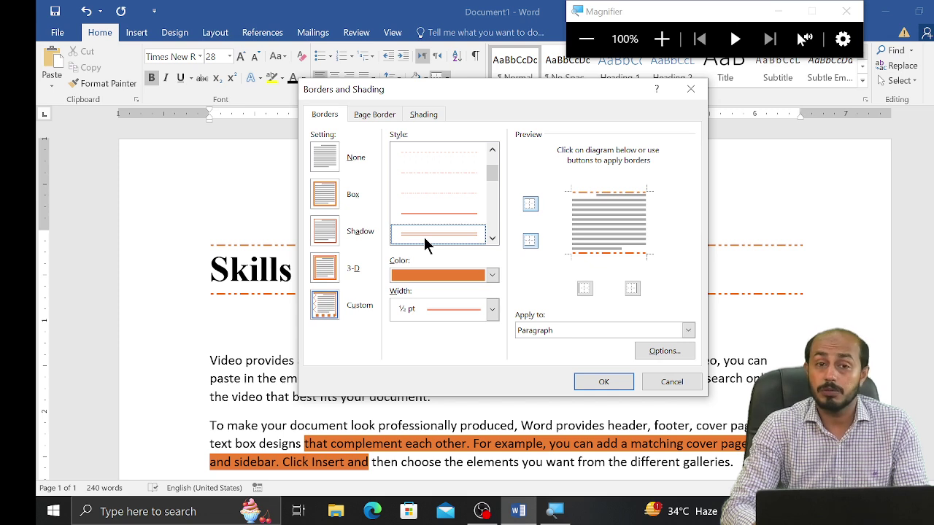
click(530, 241)
click(611, 193)
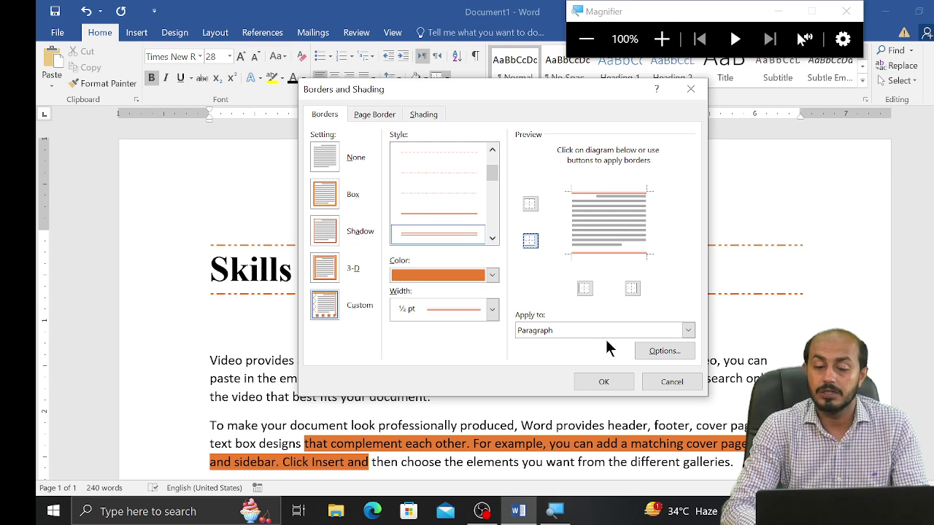
click(606, 383)
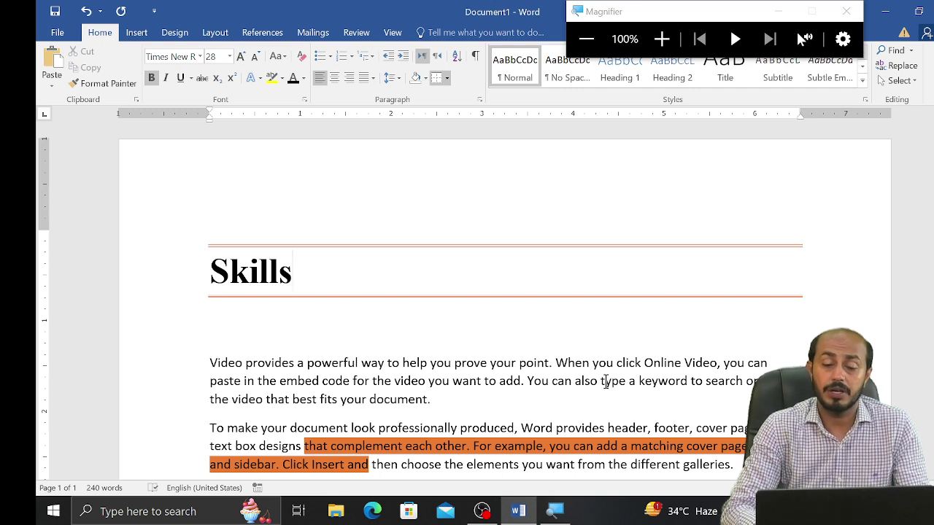
Step: Clear the heading's borders, then apply All Borders to box it in
click(447, 78)
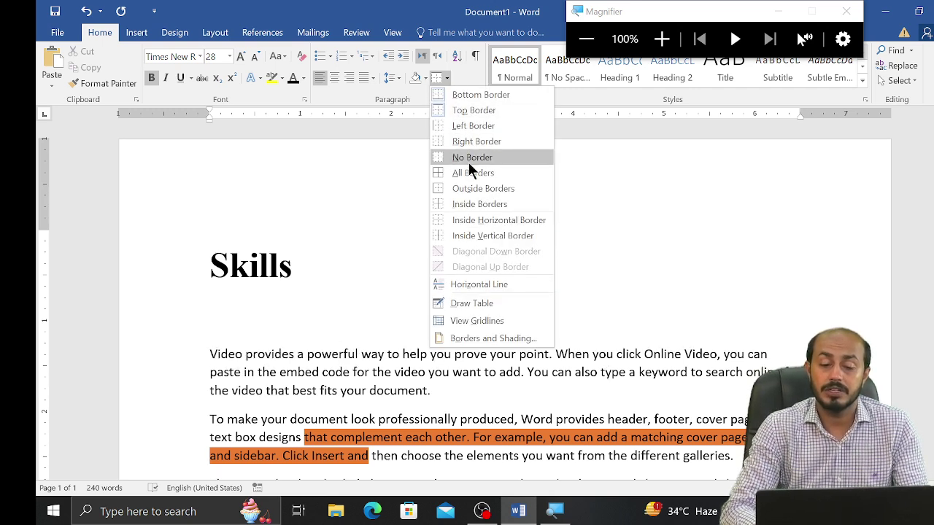
click(468, 162)
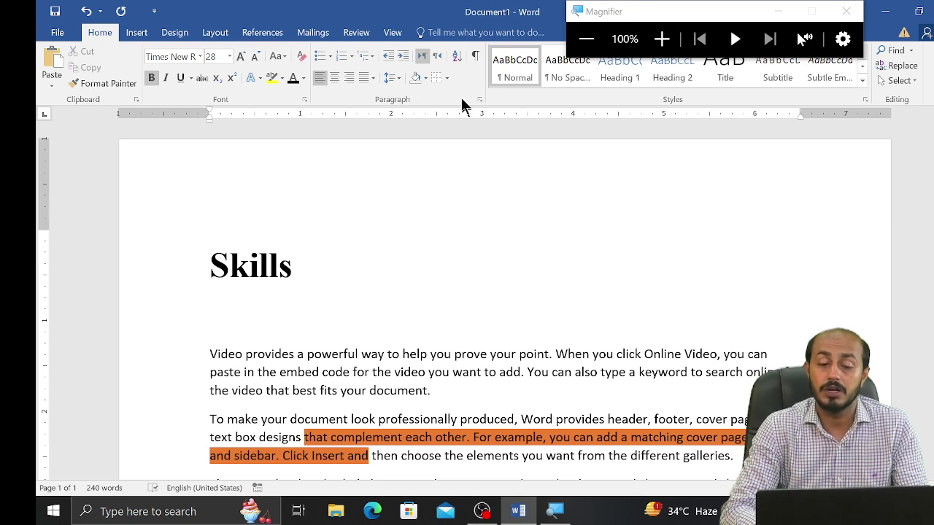
click(446, 78)
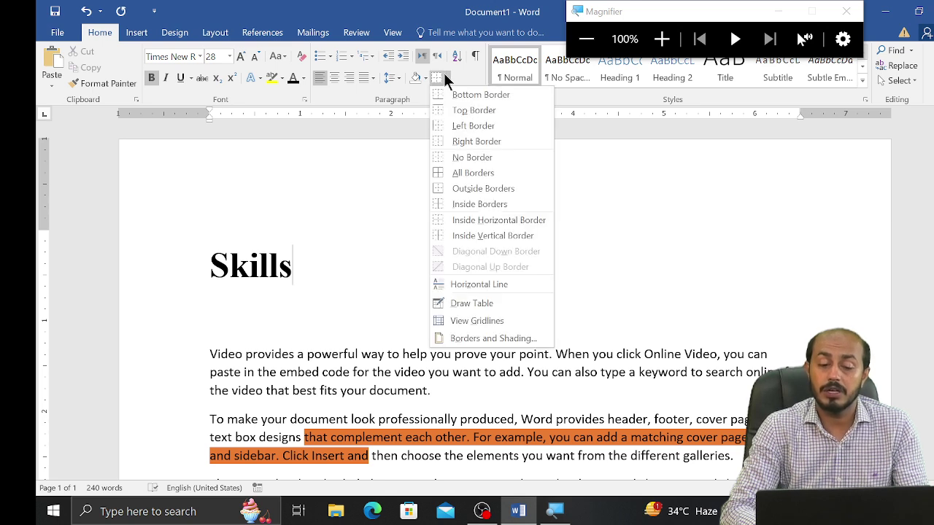
click(479, 173)
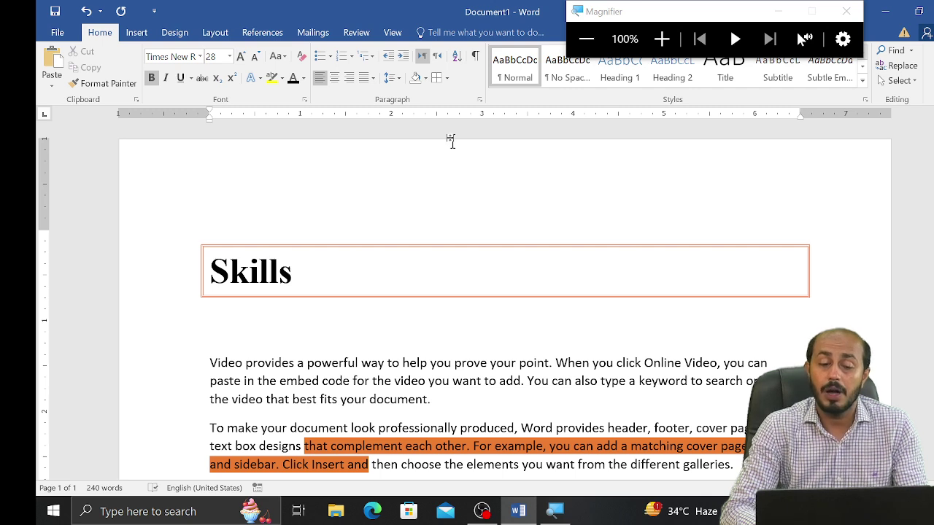
Step: Shade the heading light orange and make the word Skills white and centred
click(425, 79)
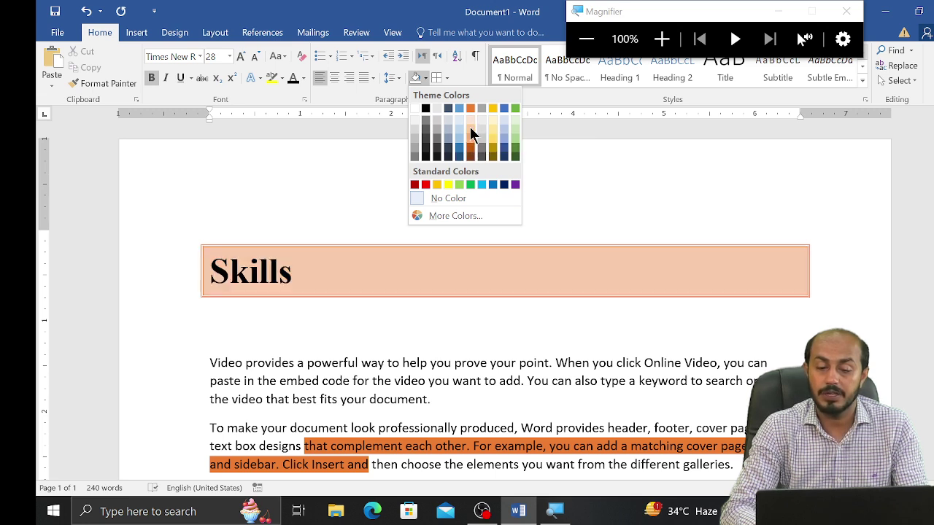
click(471, 126)
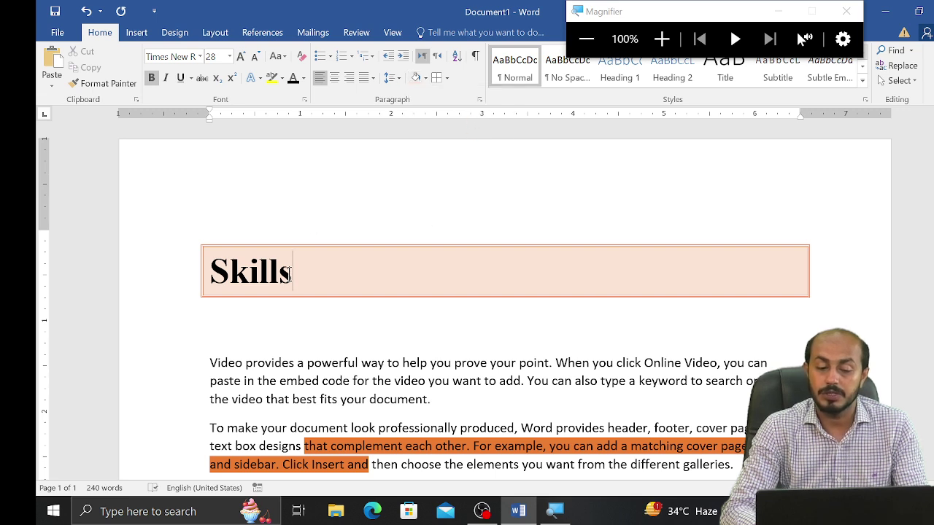
drag(290, 274, 210, 272)
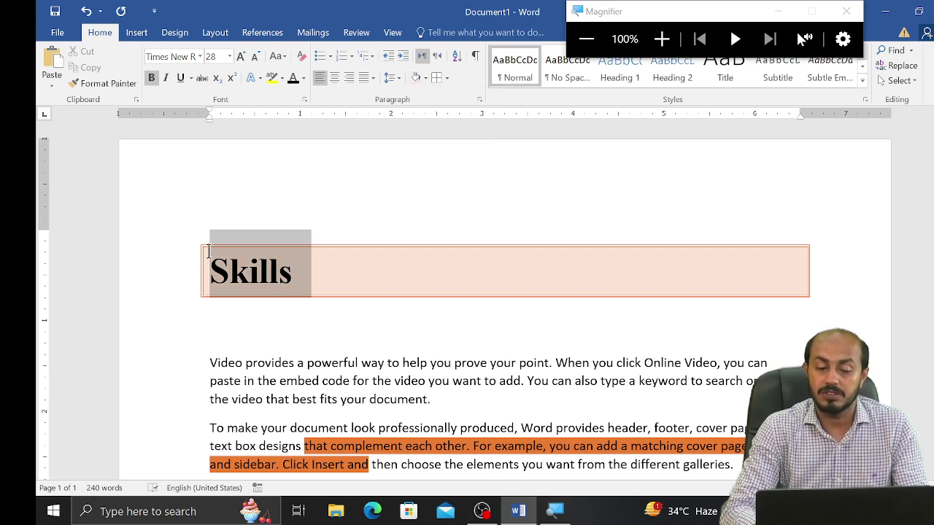
click(303, 78)
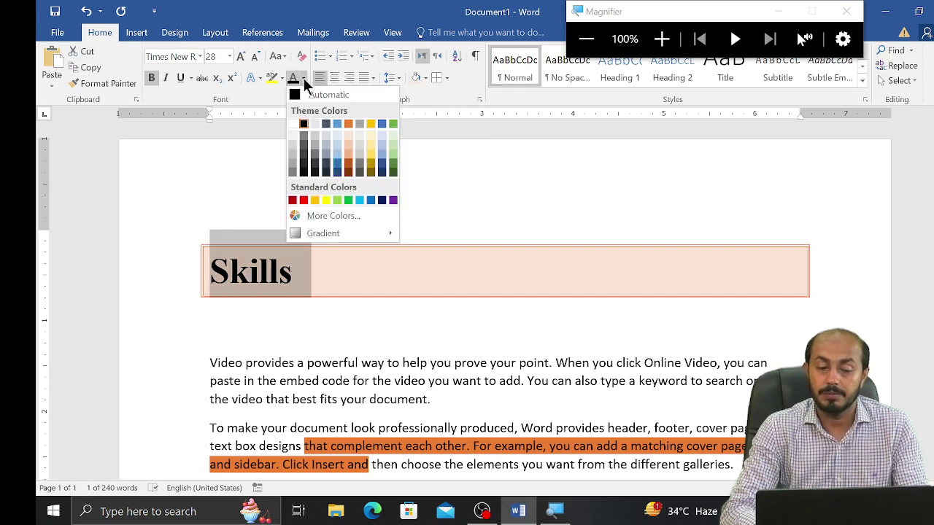
click(297, 126)
click(339, 80)
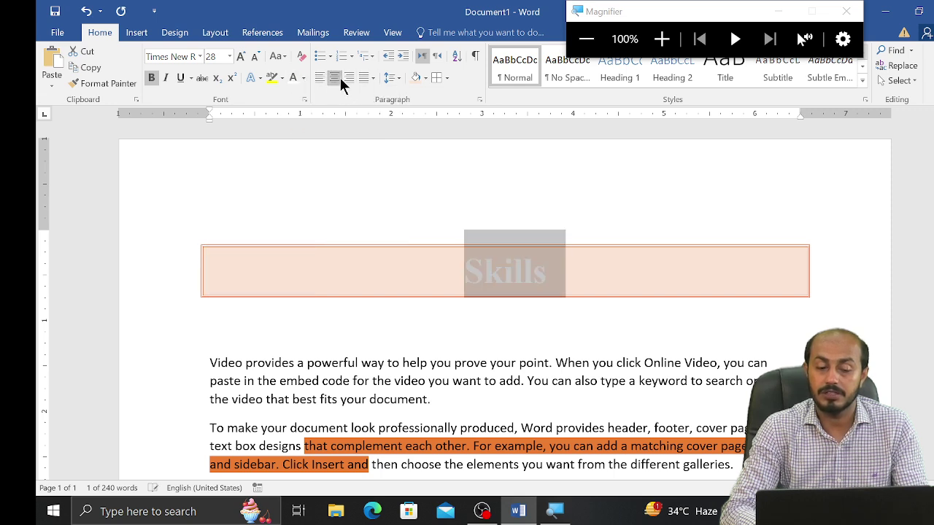
click(313, 266)
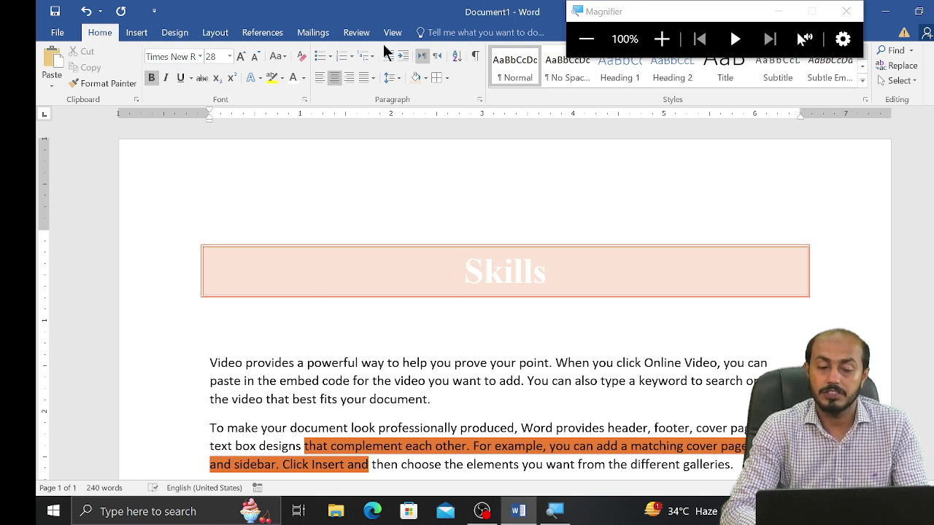
Step: Change the heading box shading to gold
click(425, 77)
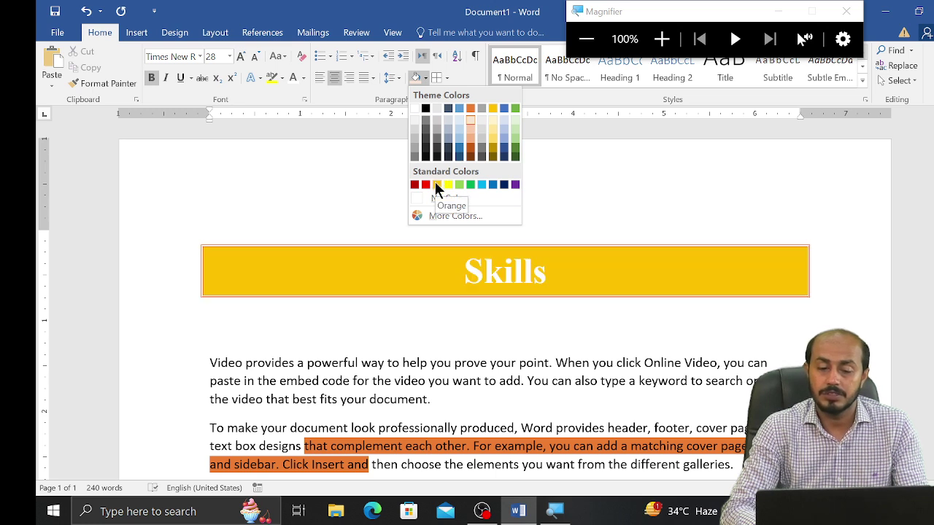
click(436, 187)
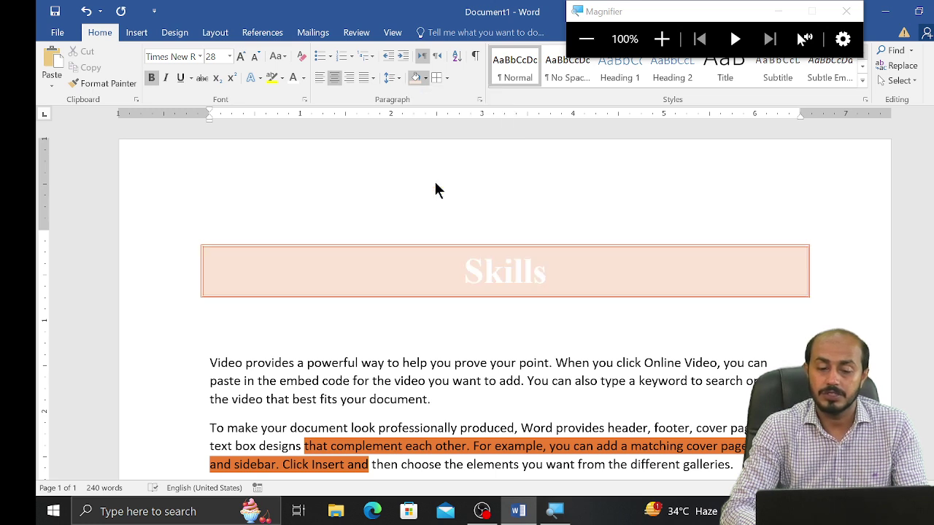
click(447, 77)
Step: Toggle the bottom, left, top and right sides in the Borders and Shading preview and apply
click(474, 338)
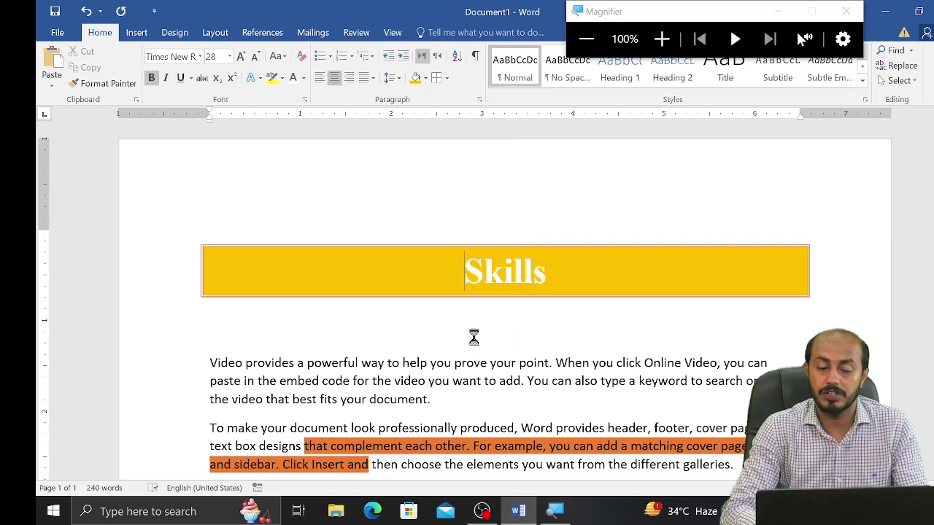
click(488, 278)
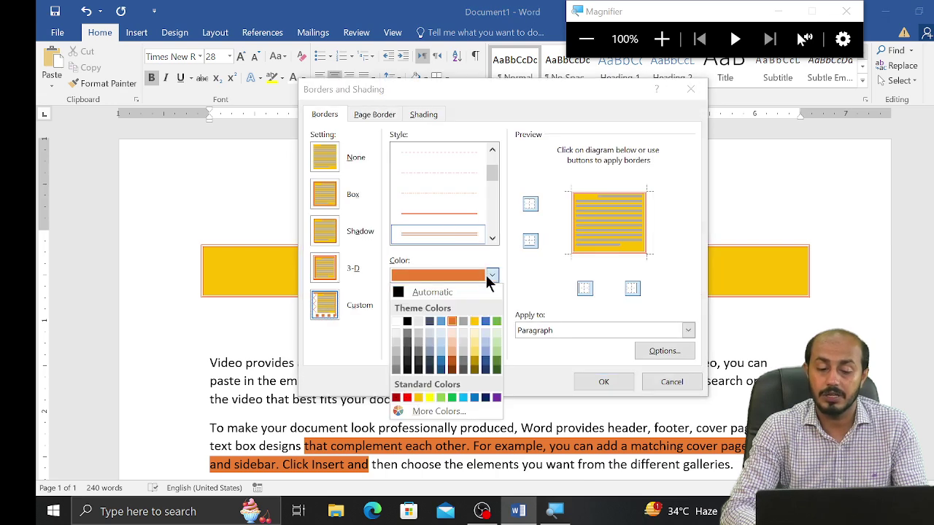
click(594, 250)
click(571, 229)
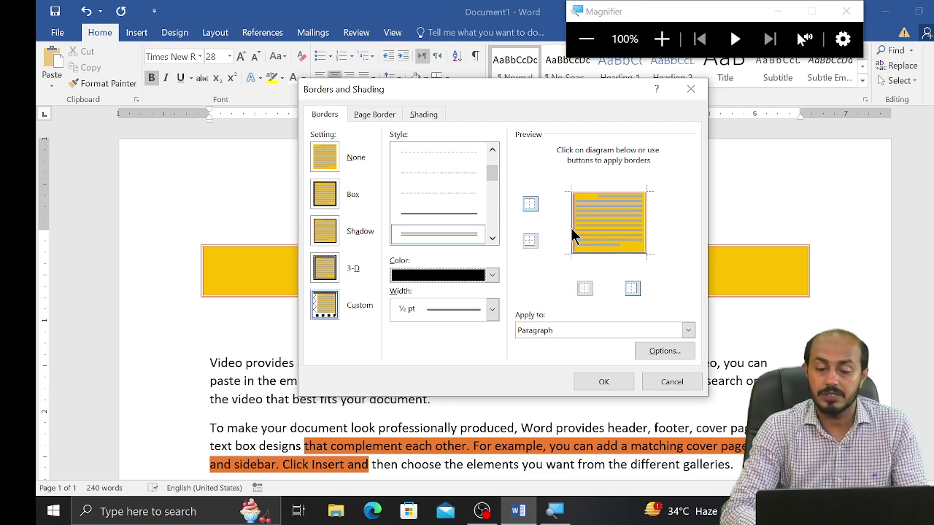
click(602, 192)
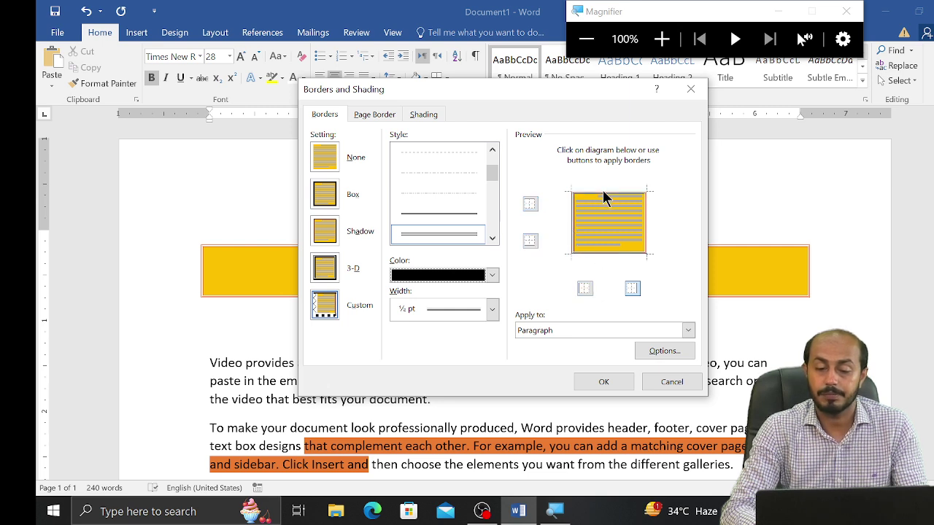
click(645, 208)
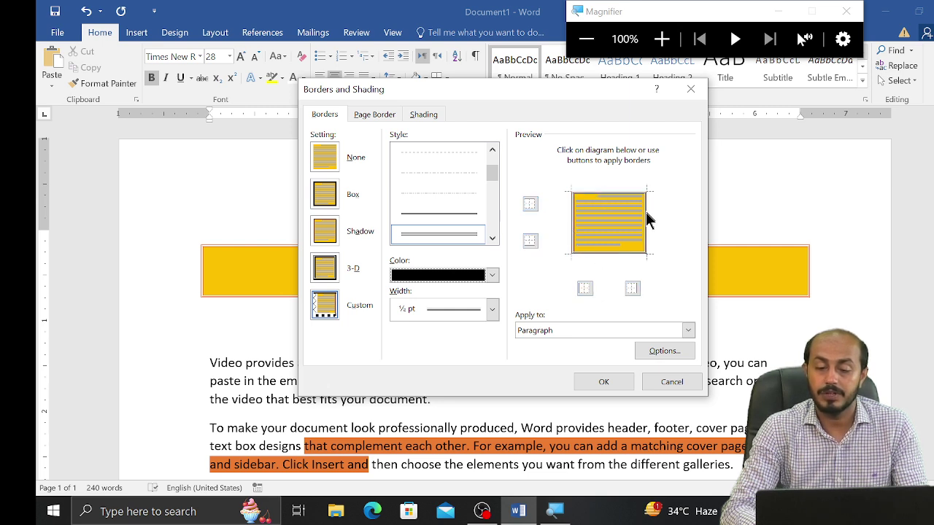
click(604, 381)
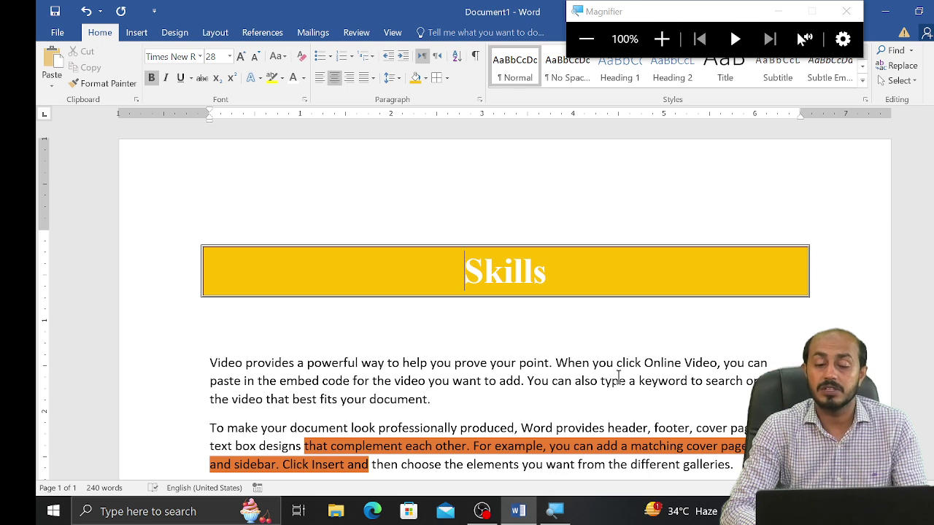
click(449, 82)
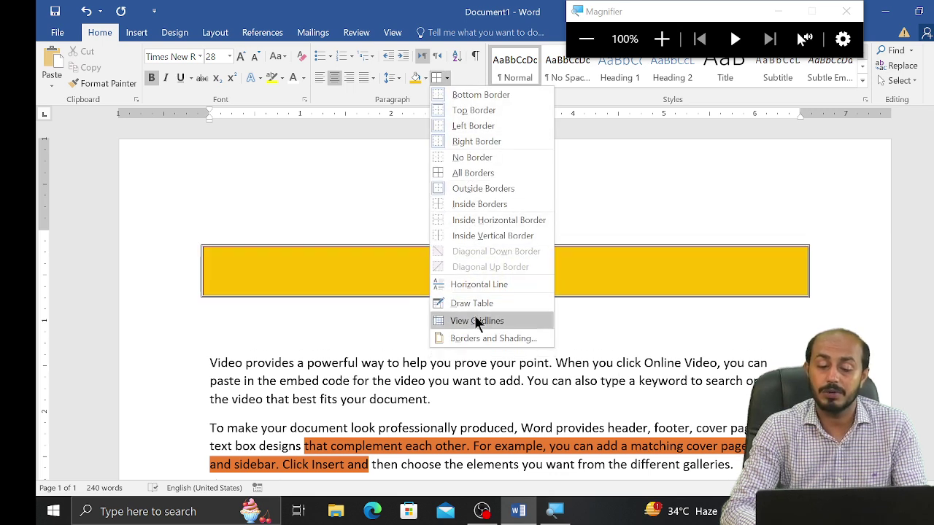
click(472, 337)
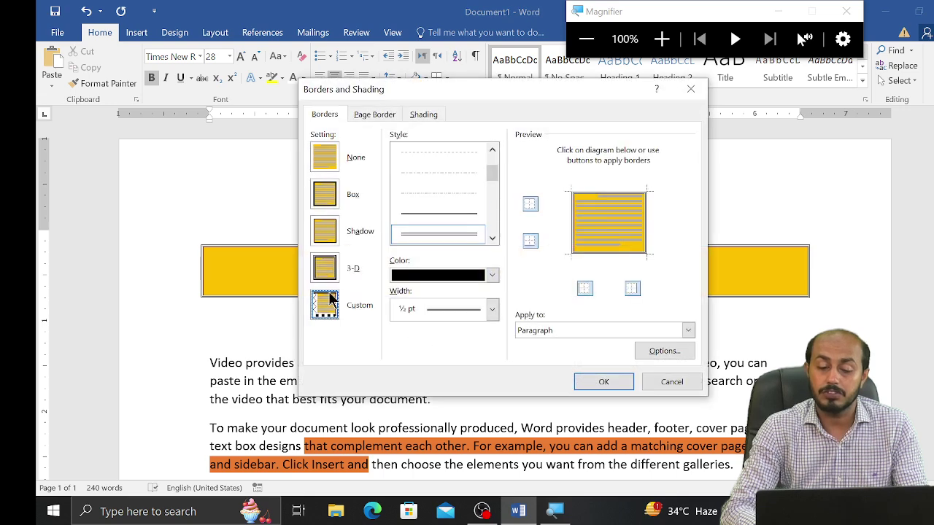
click(326, 202)
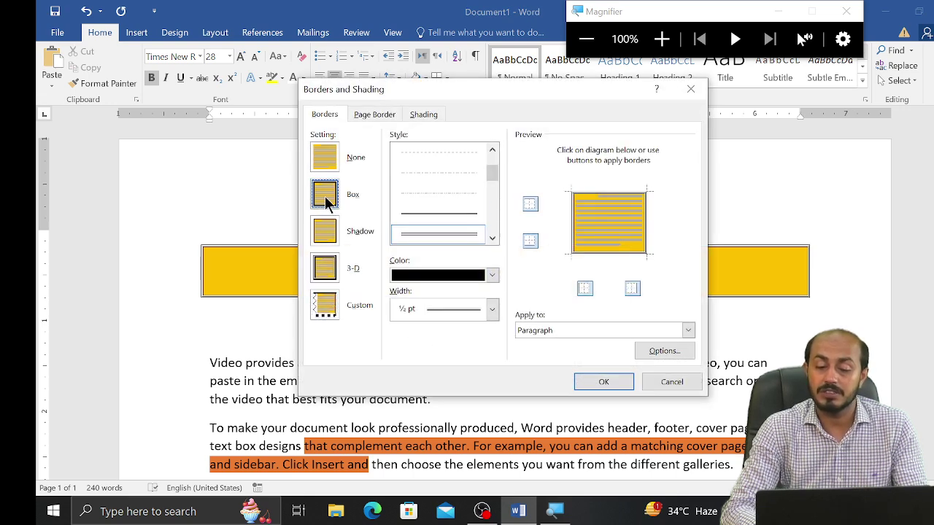
click(326, 231)
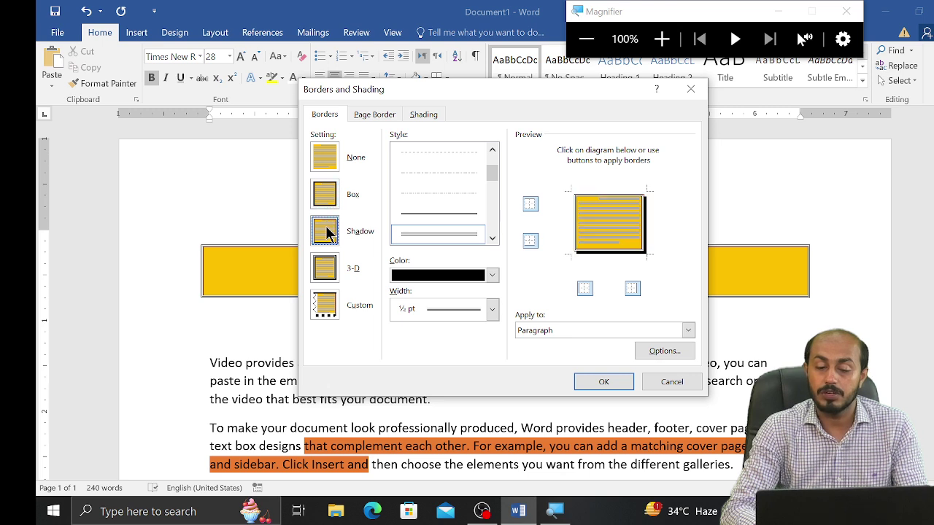
click(608, 381)
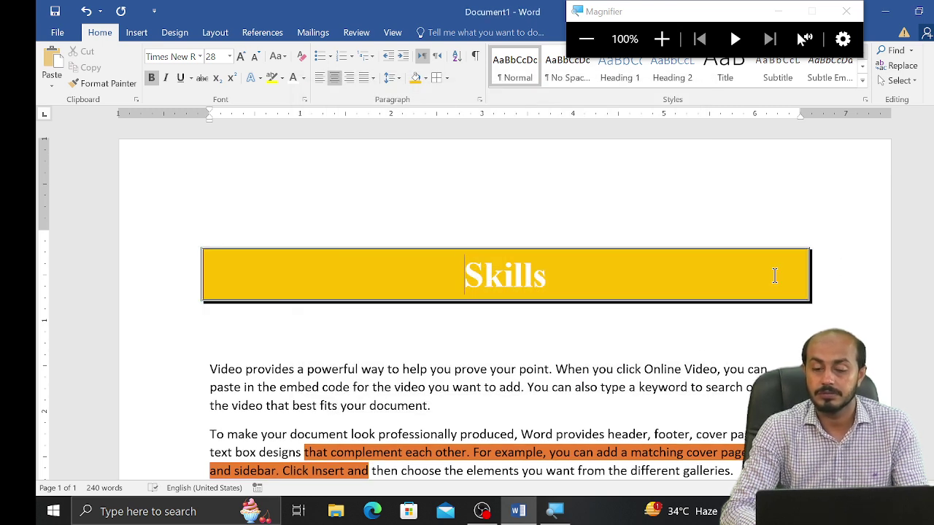
click(448, 77)
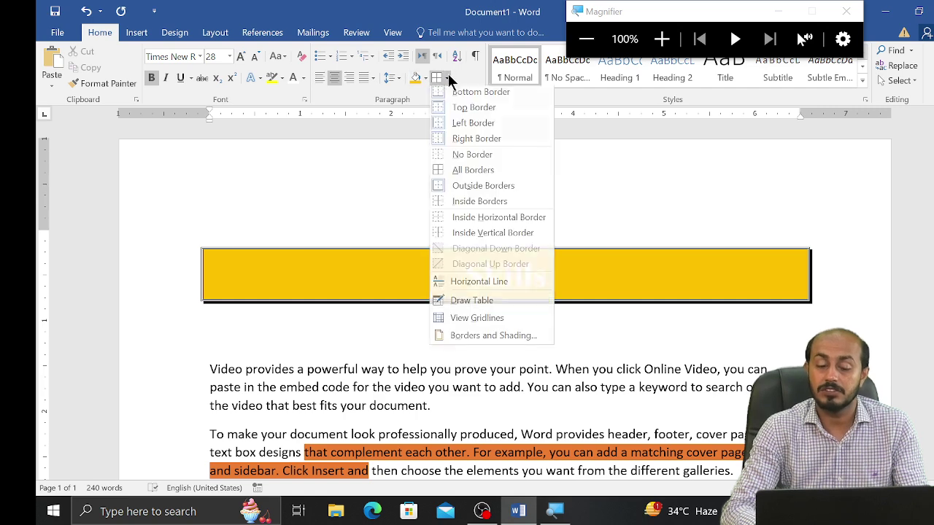
click(478, 339)
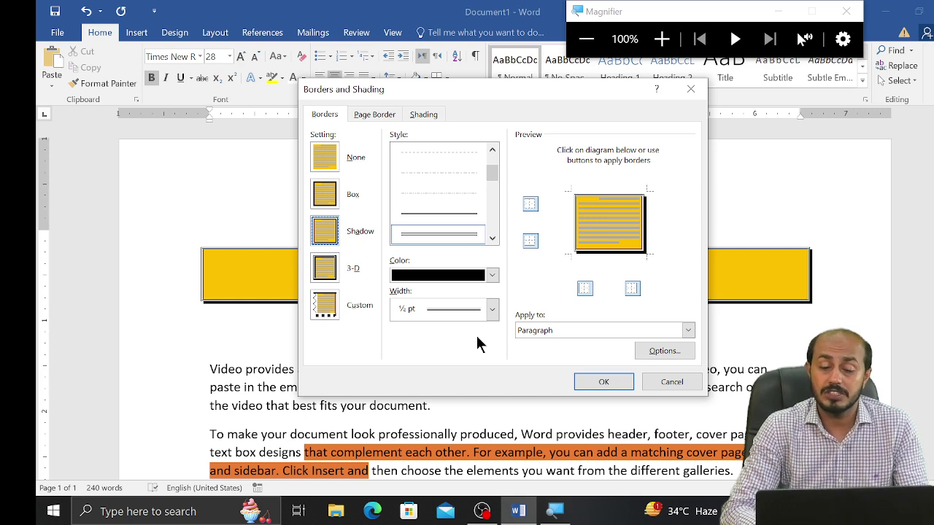
click(326, 164)
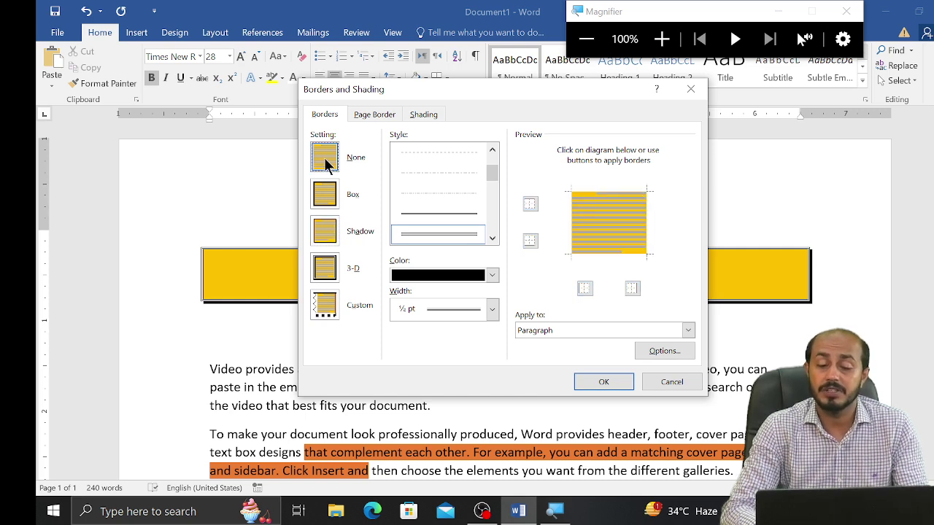
click(603, 383)
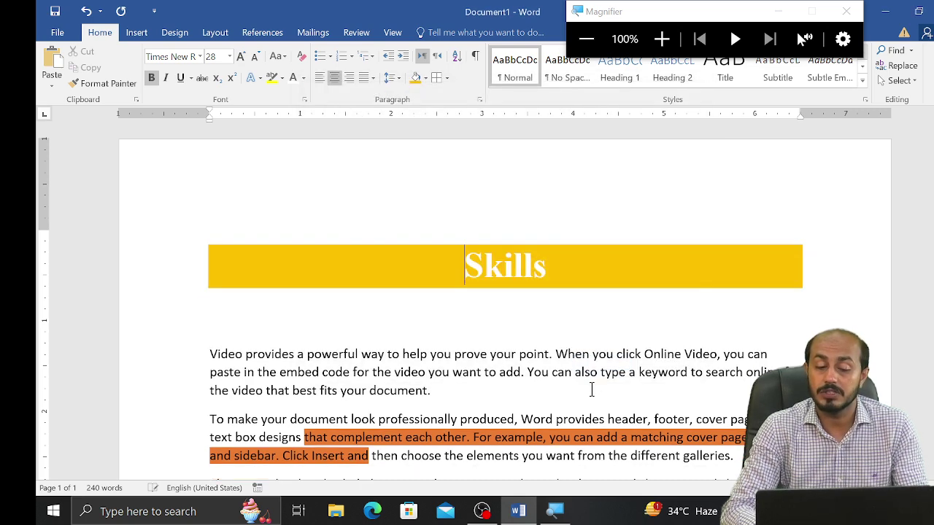
click(437, 78)
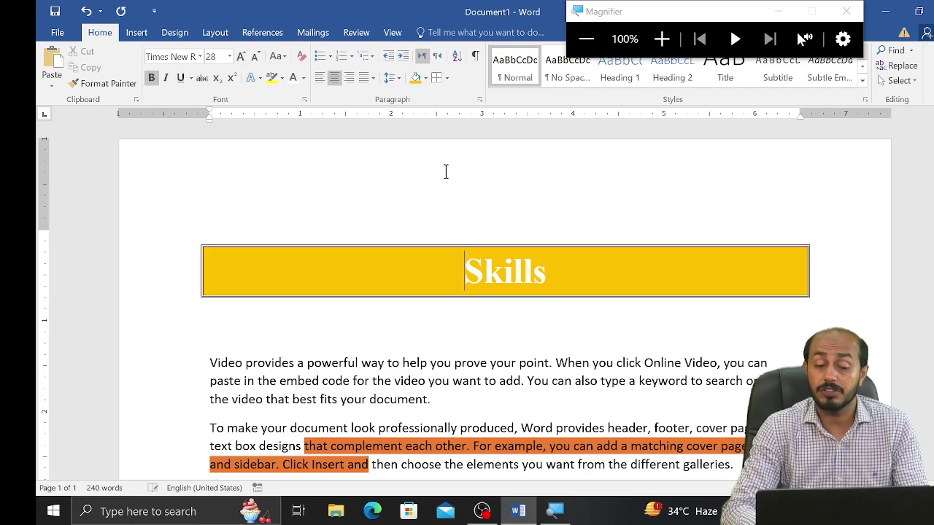
click(447, 78)
click(472, 339)
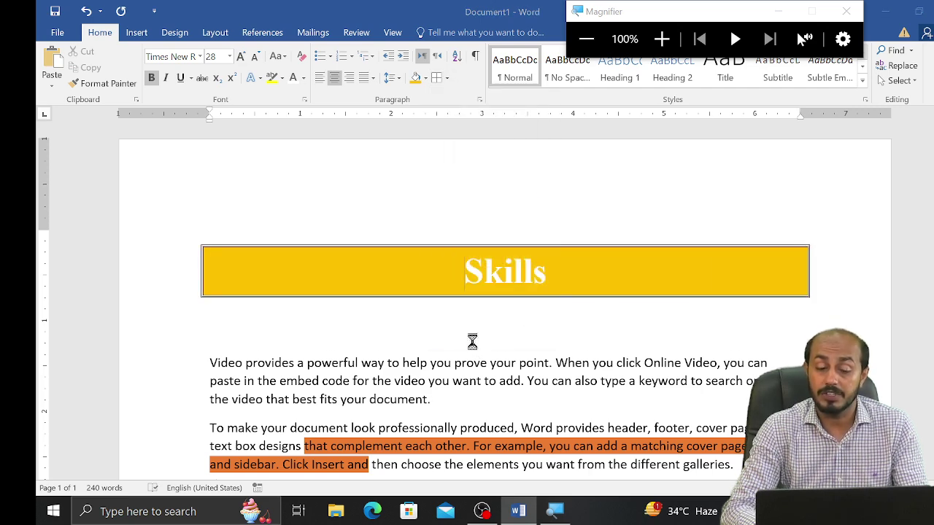
click(326, 266)
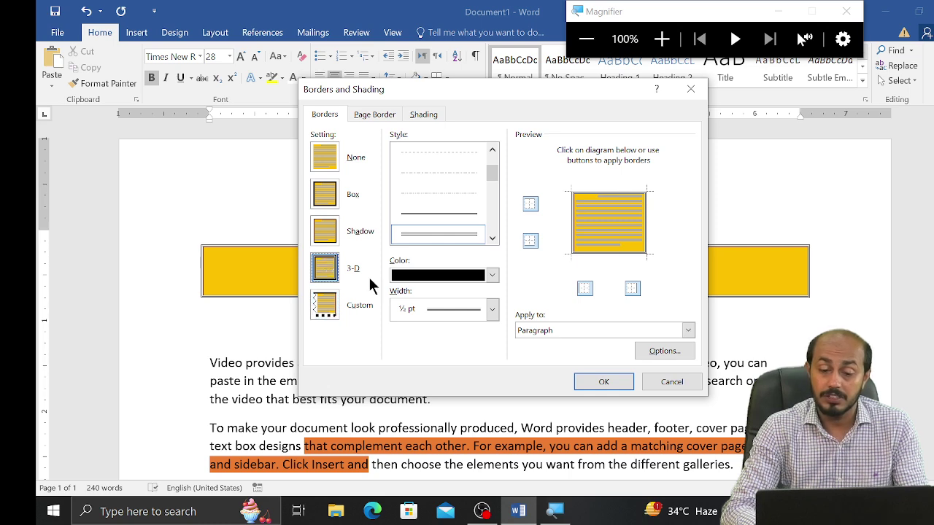
click(601, 380)
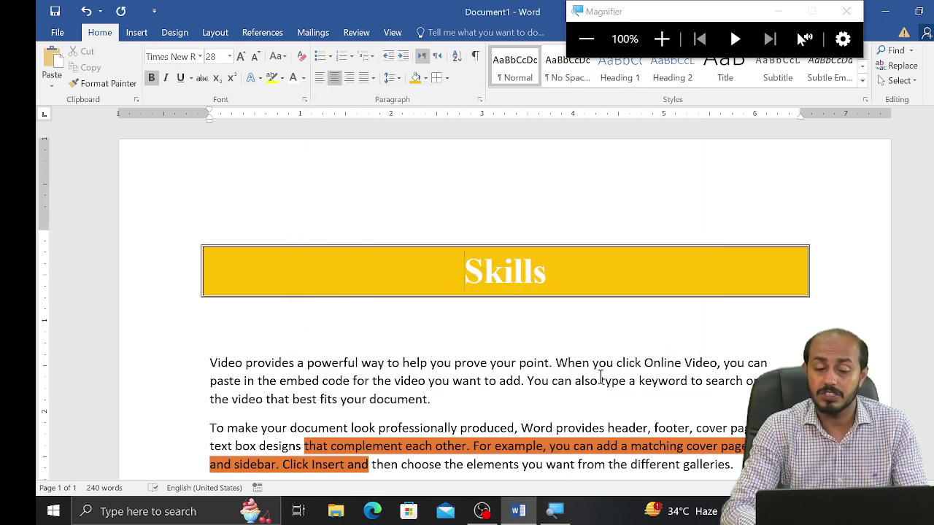
click(447, 77)
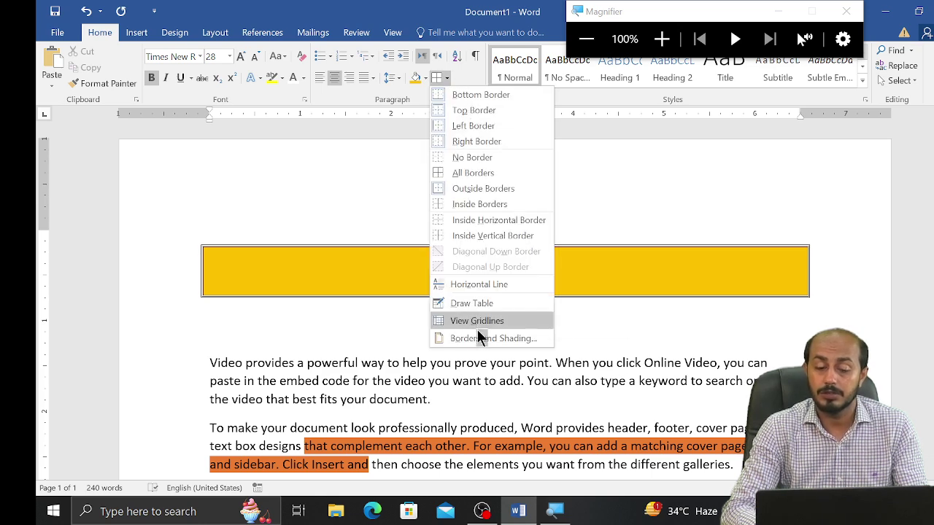
click(478, 338)
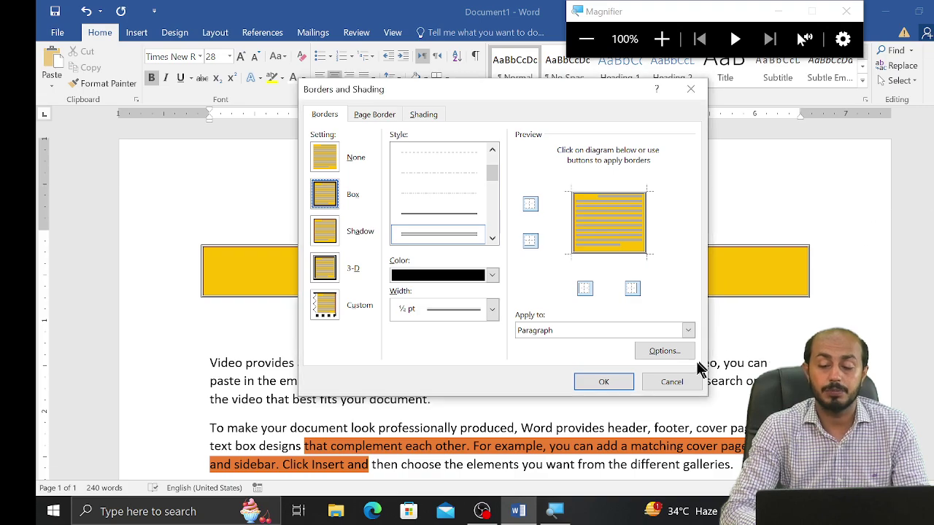
click(671, 382)
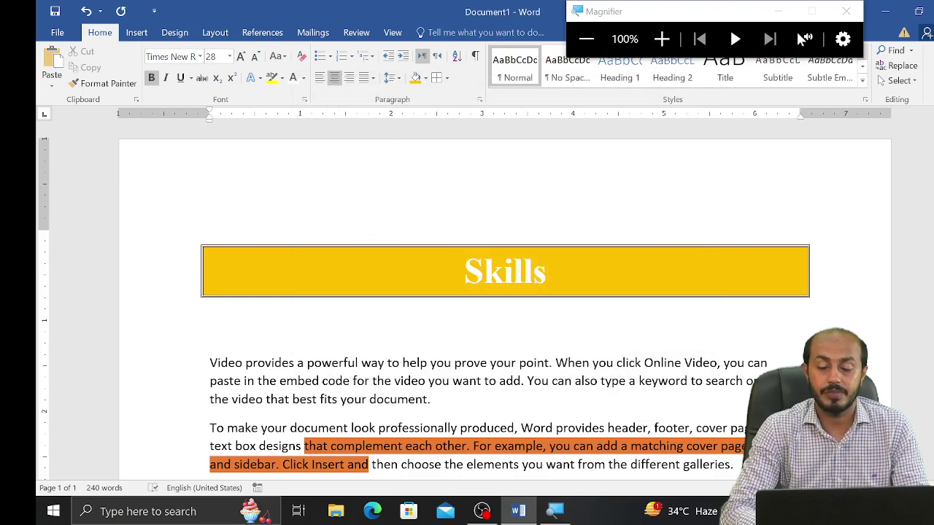
Step: Put a box border around the words 'When you click Online' in the first body paragraph
scroll(676, 381, down, 5)
scroll(504, 292, down, 3)
scroll(503, 292, up, 5)
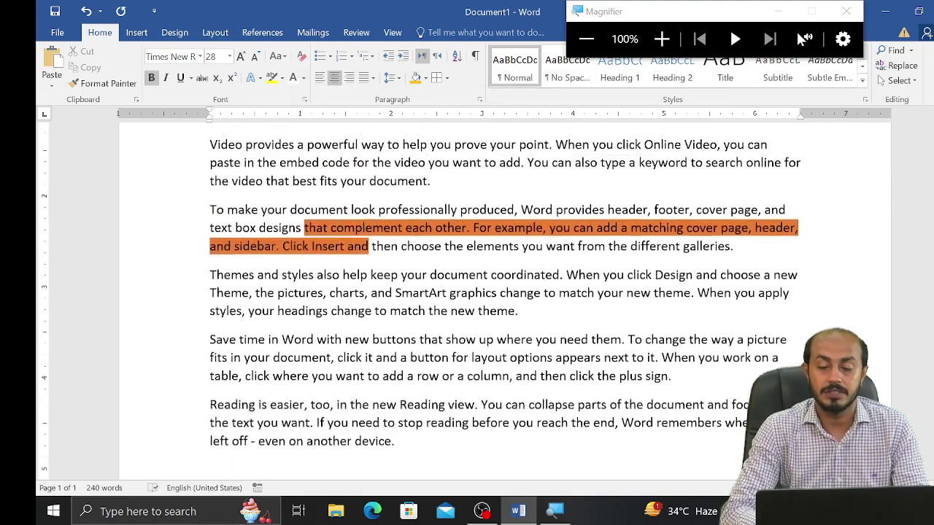
scroll(503, 291, up, 2)
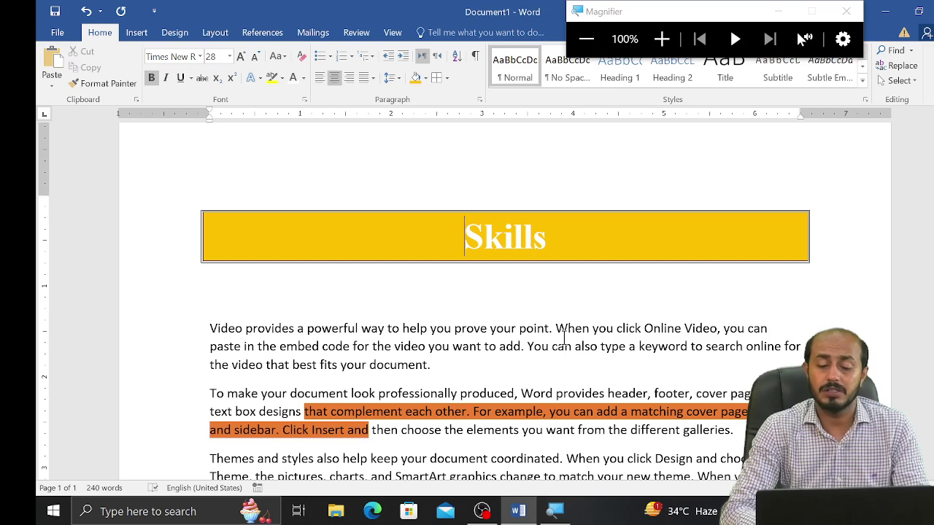
click(561, 336)
drag(556, 332, 681, 332)
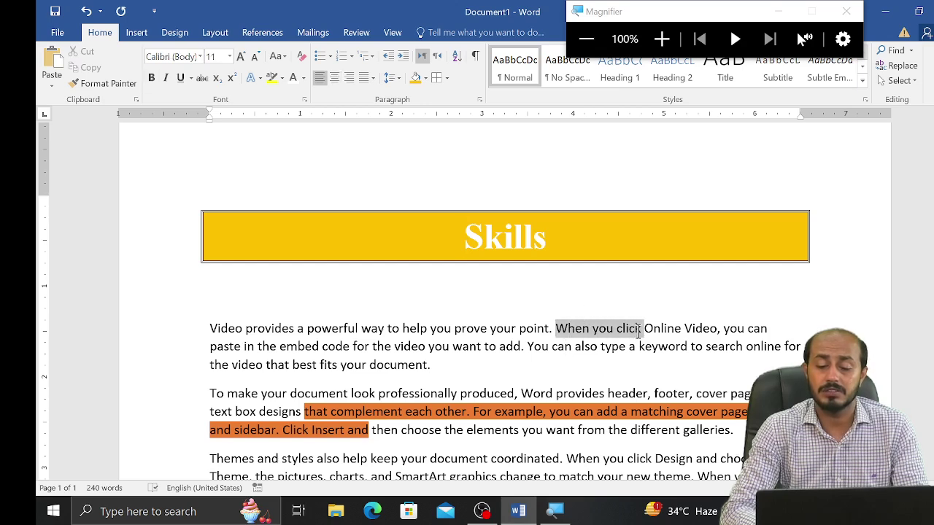
click(436, 78)
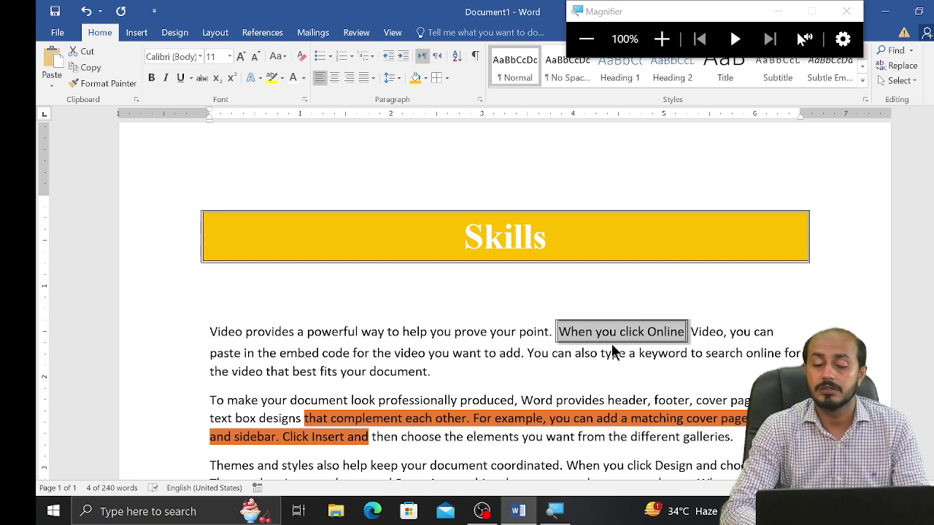
Step: In Borders and Shading, apply the box border to the whole paragraph
click(447, 78)
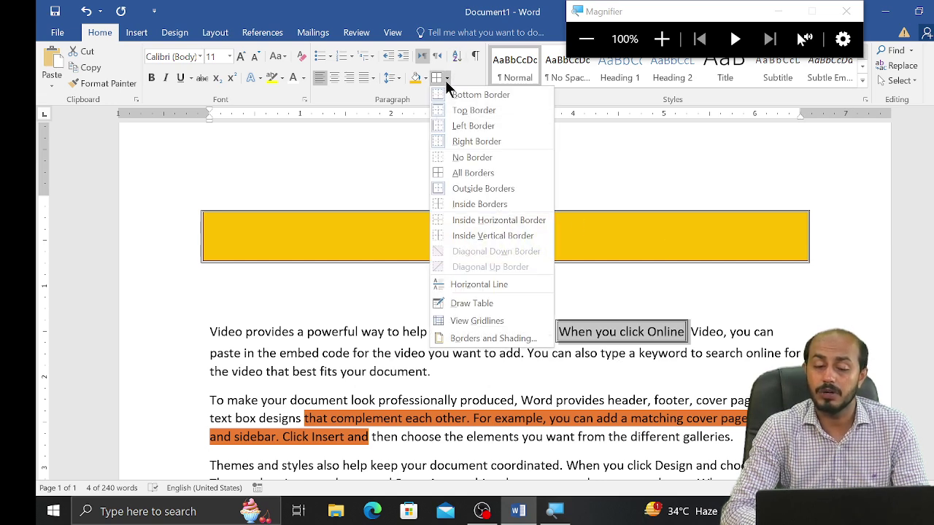
click(519, 338)
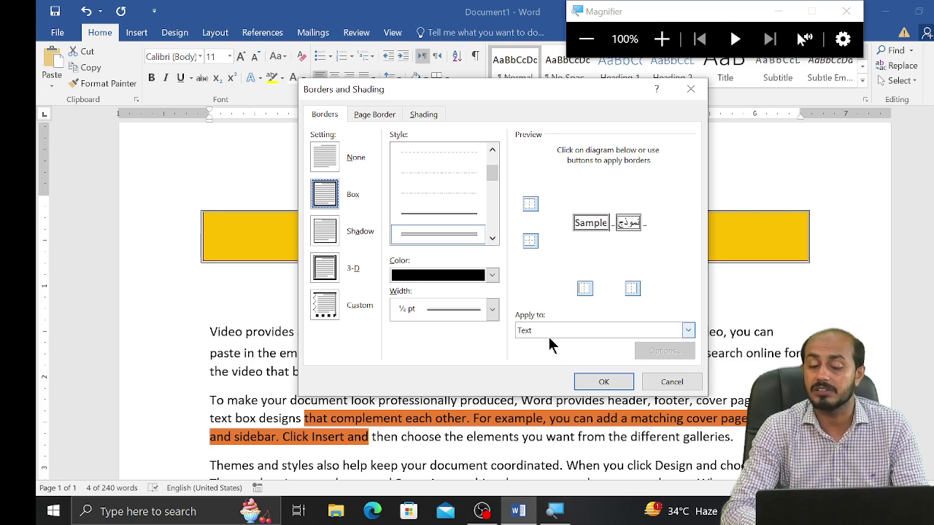
click(550, 333)
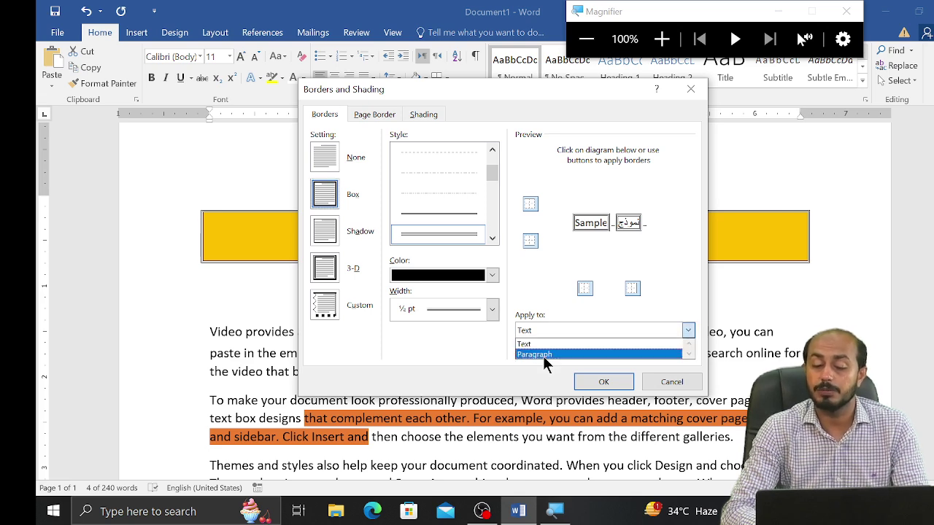
click(542, 355)
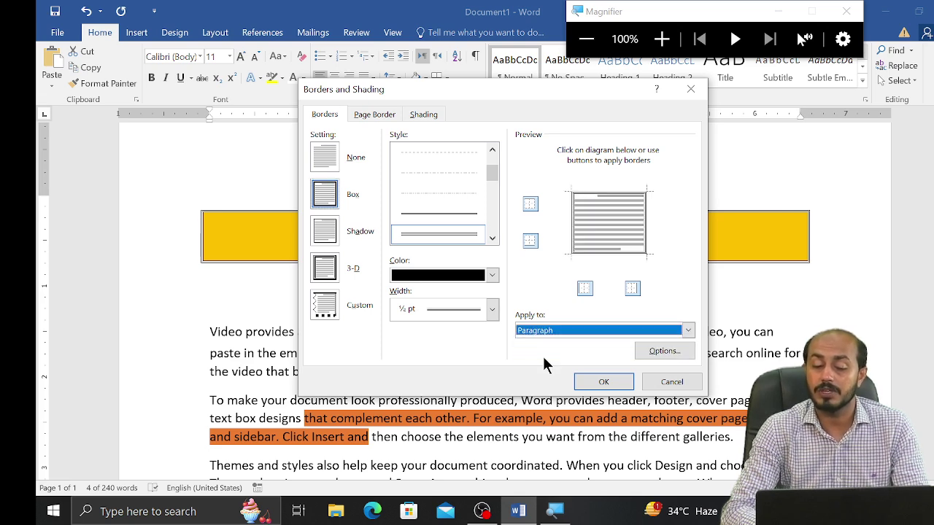
click(604, 382)
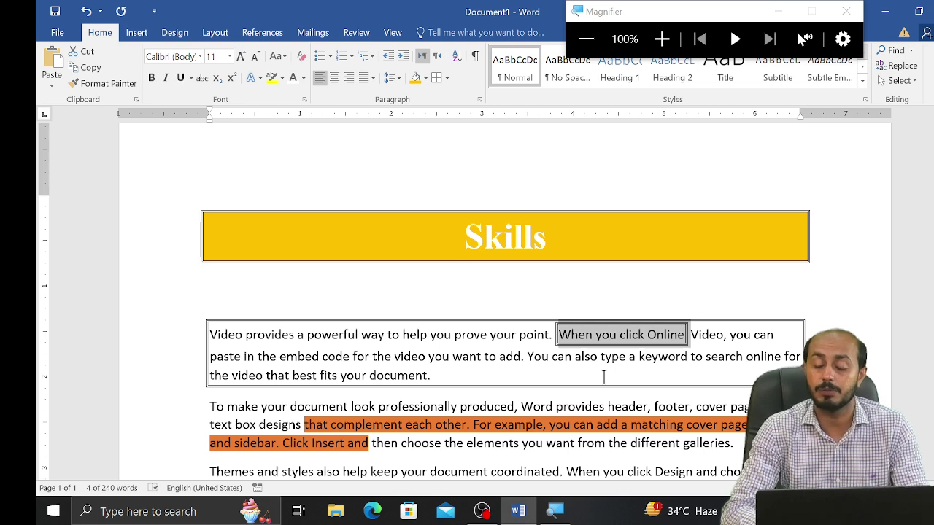
Step: Undo both the paragraph box and the word box, then show the Borders dropdown choices
key(ctrl+z)
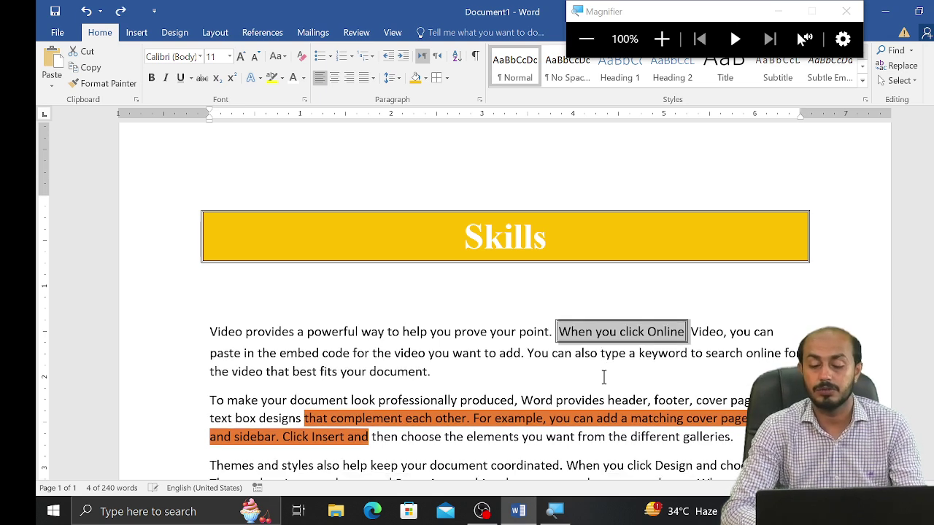
key(ctrl+z)
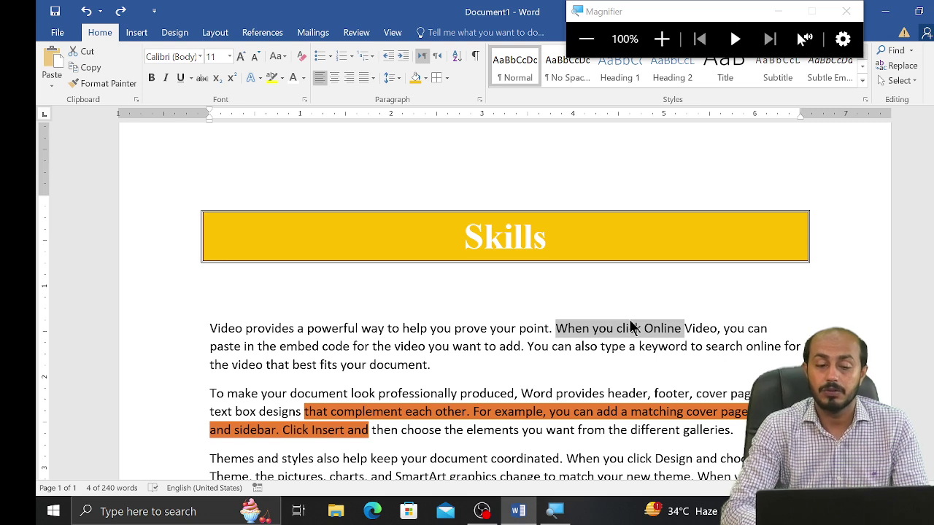
click(447, 78)
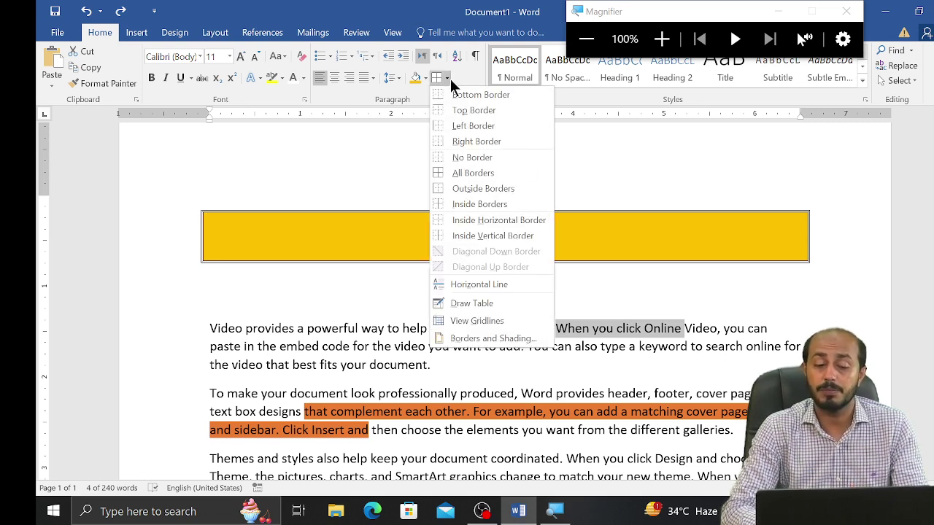